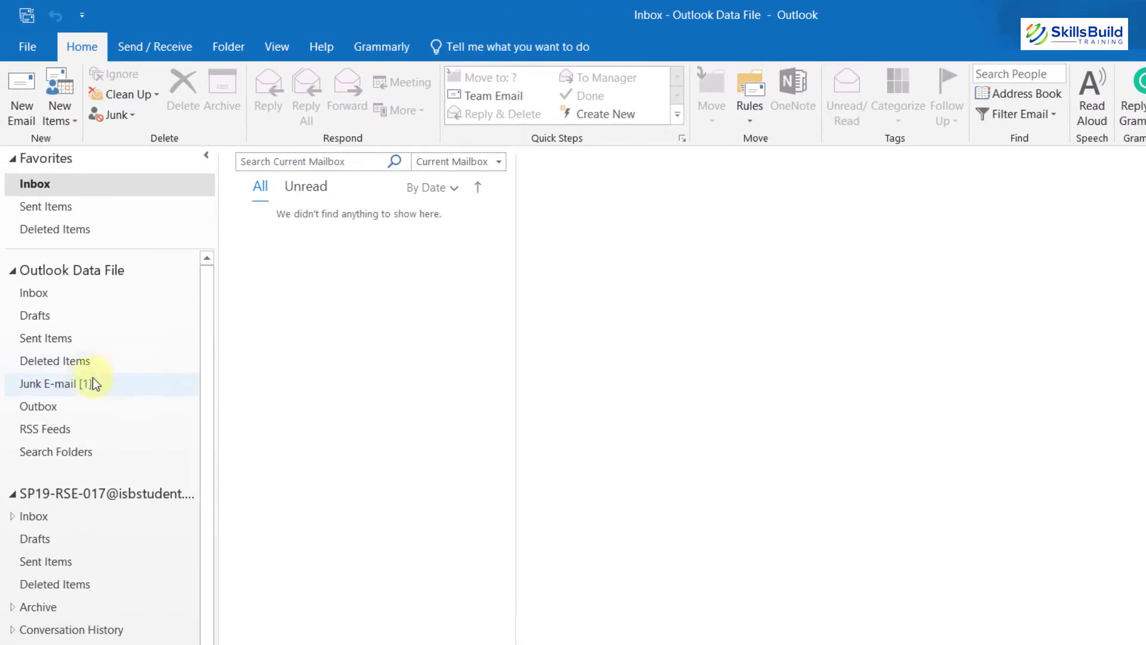
Step: Mark the course registration message in the Outlook Data File's Junk E-mail folder as not junk and confirm its move to the Inbox
left_click(59, 386)
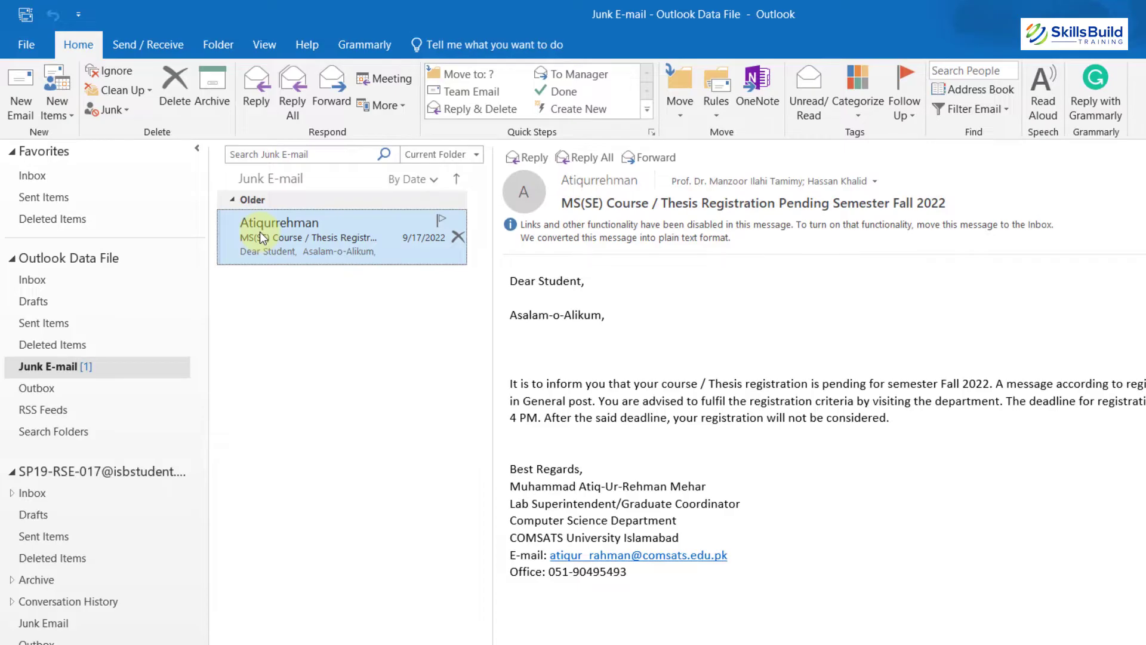
right_click(260, 232)
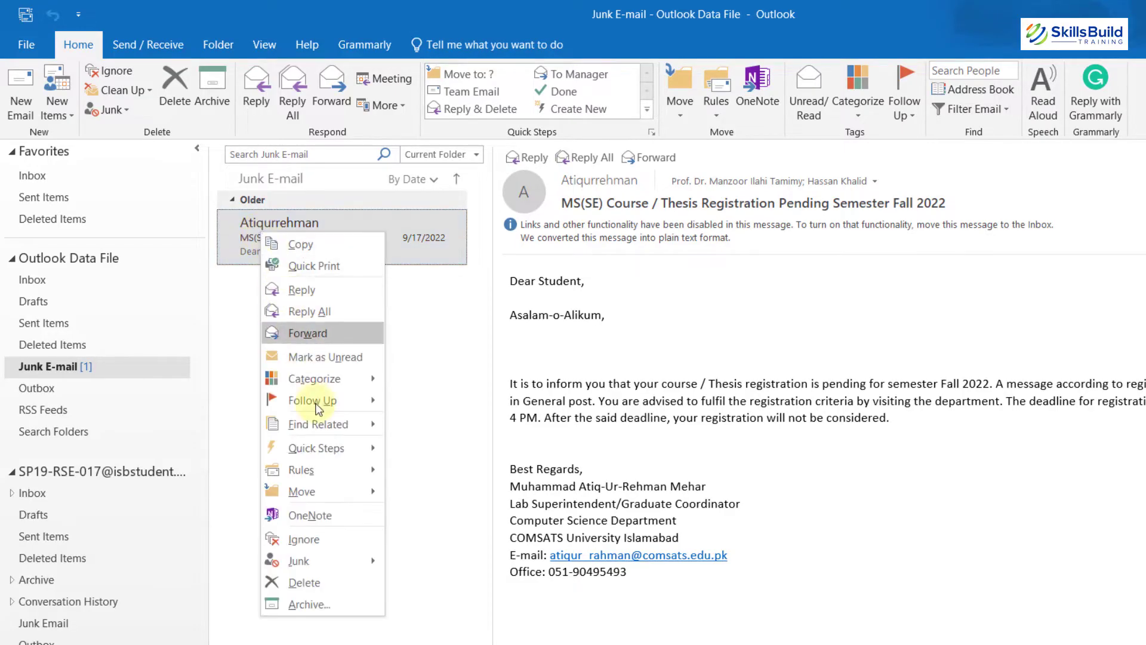
mouse_move(354, 562)
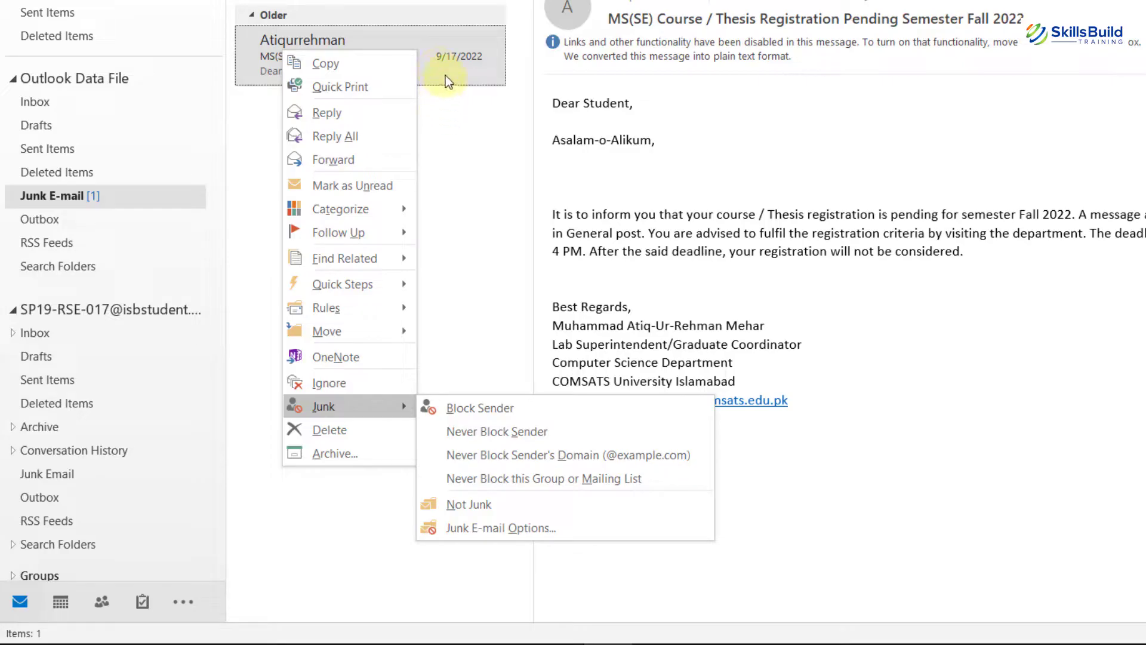
left_click(466, 506)
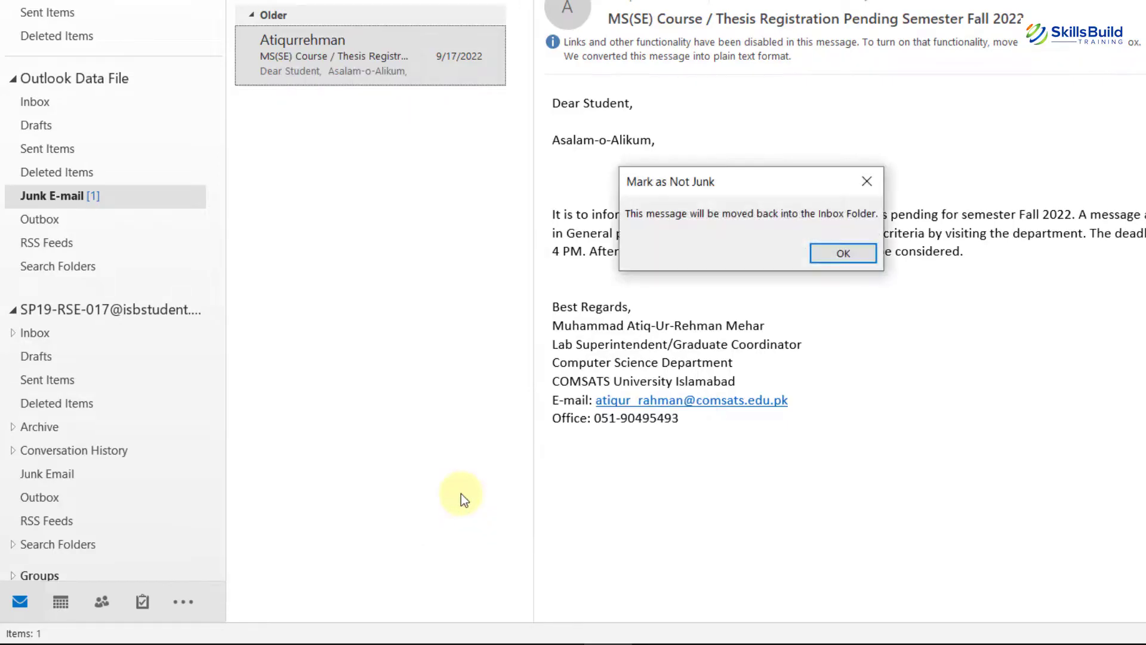
left_click(671, 330)
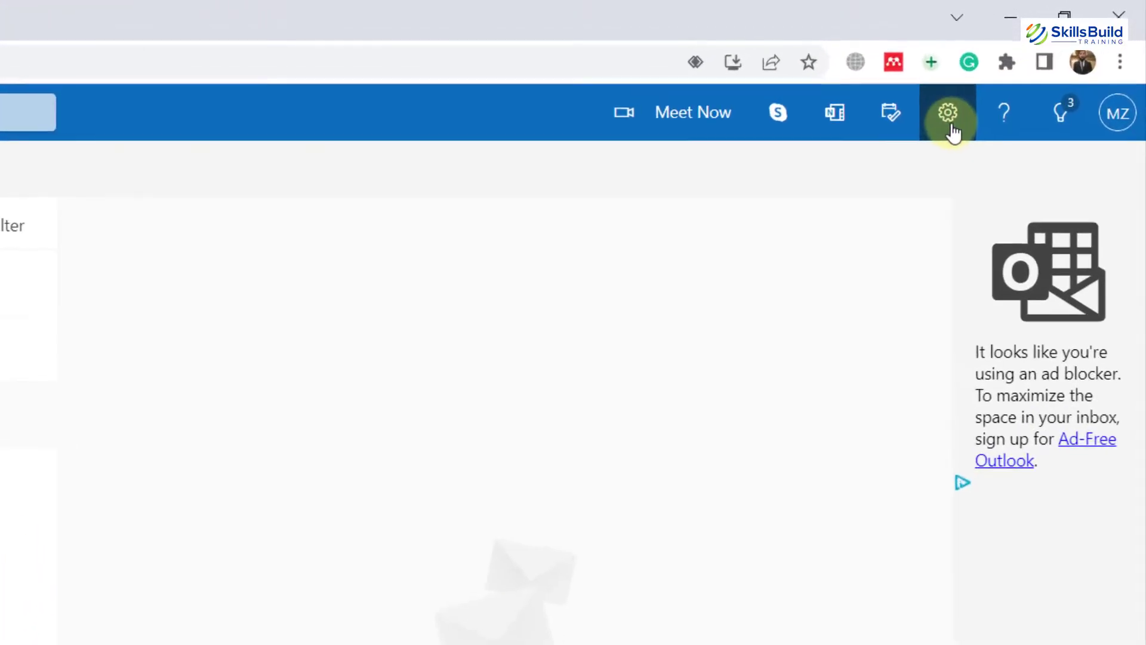
Step: Switch to Outlook on the web and open the Junk email page of the full mail settings
left_click(940, 126)
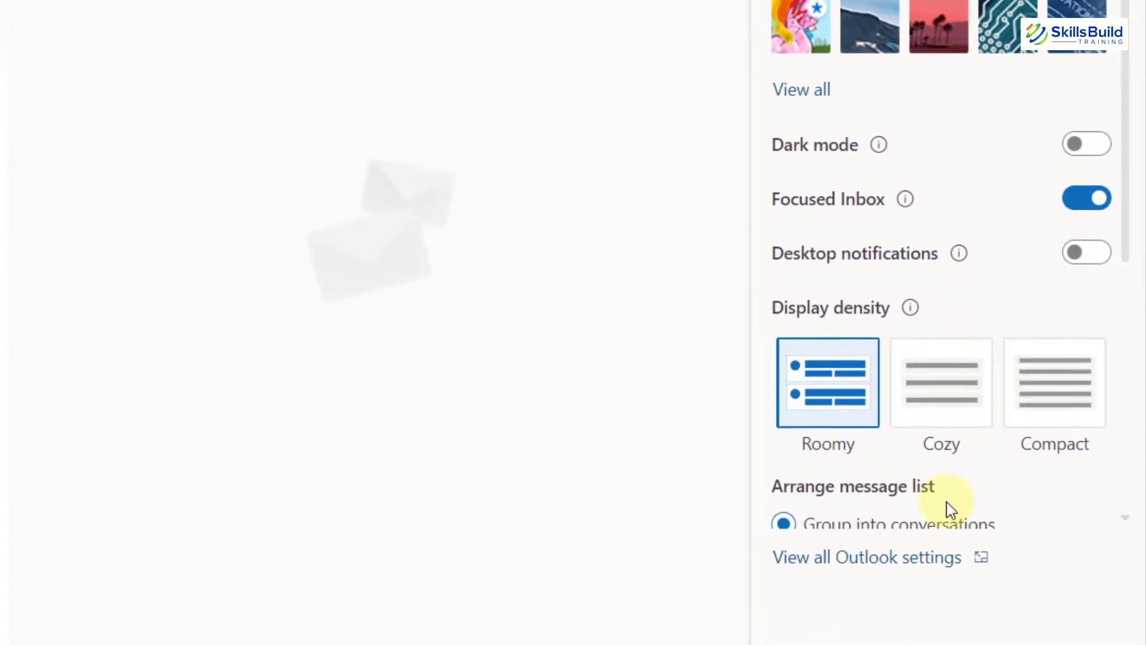
left_click(845, 543)
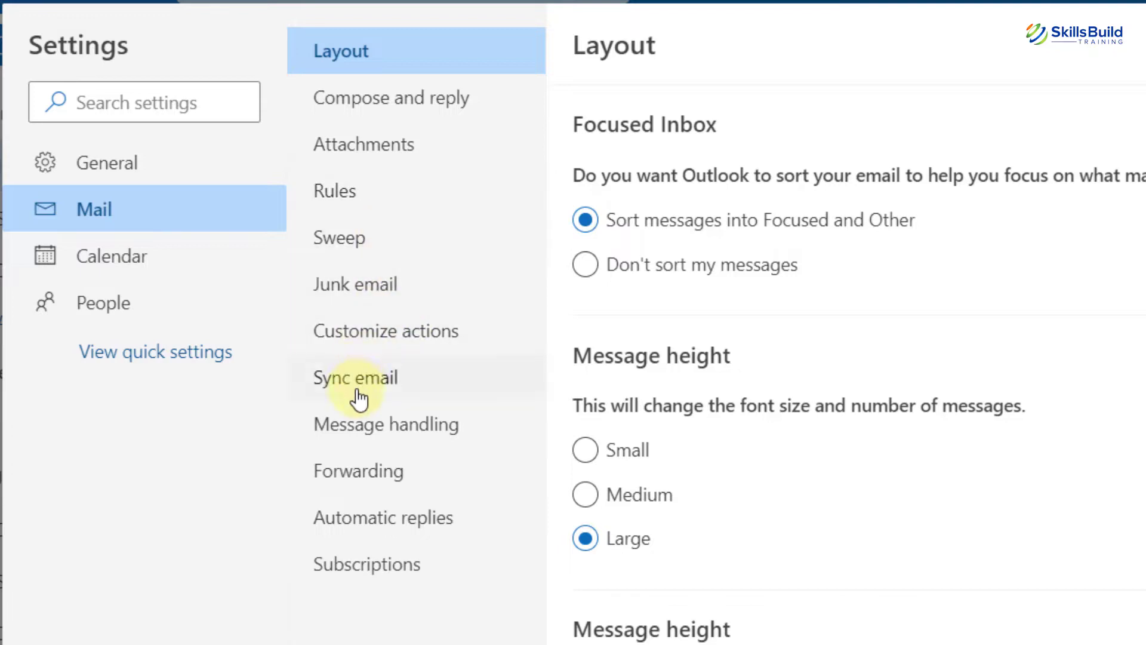
left_click(360, 287)
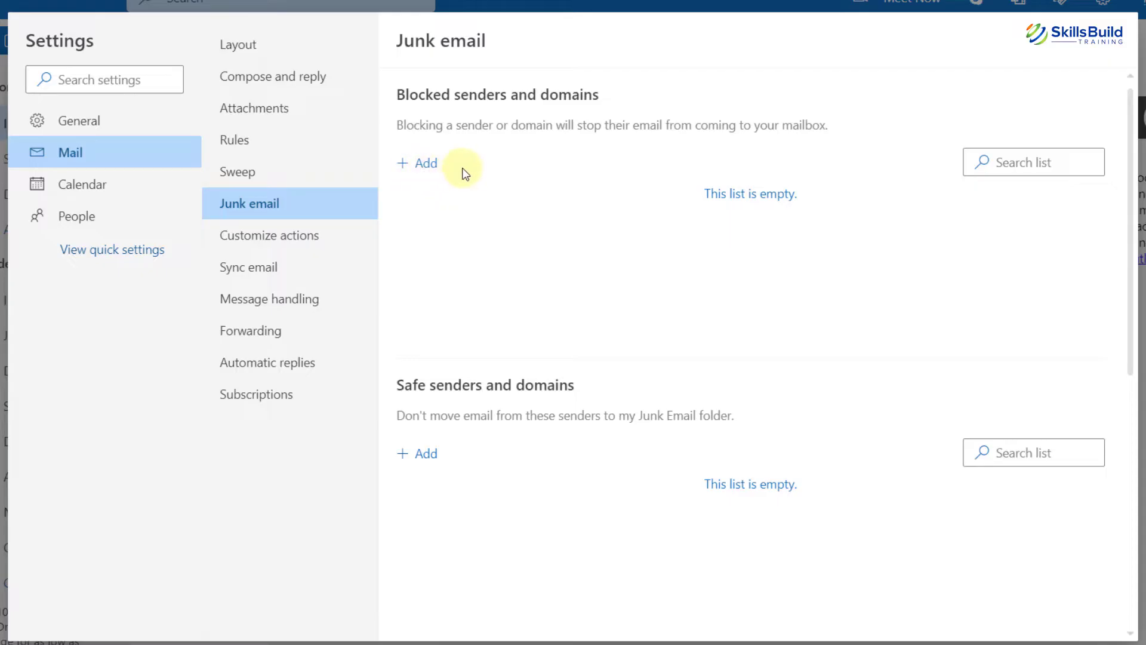
Step: Add a sample sender's e-mail address to the Blocked senders and domains list
left_click(417, 164)
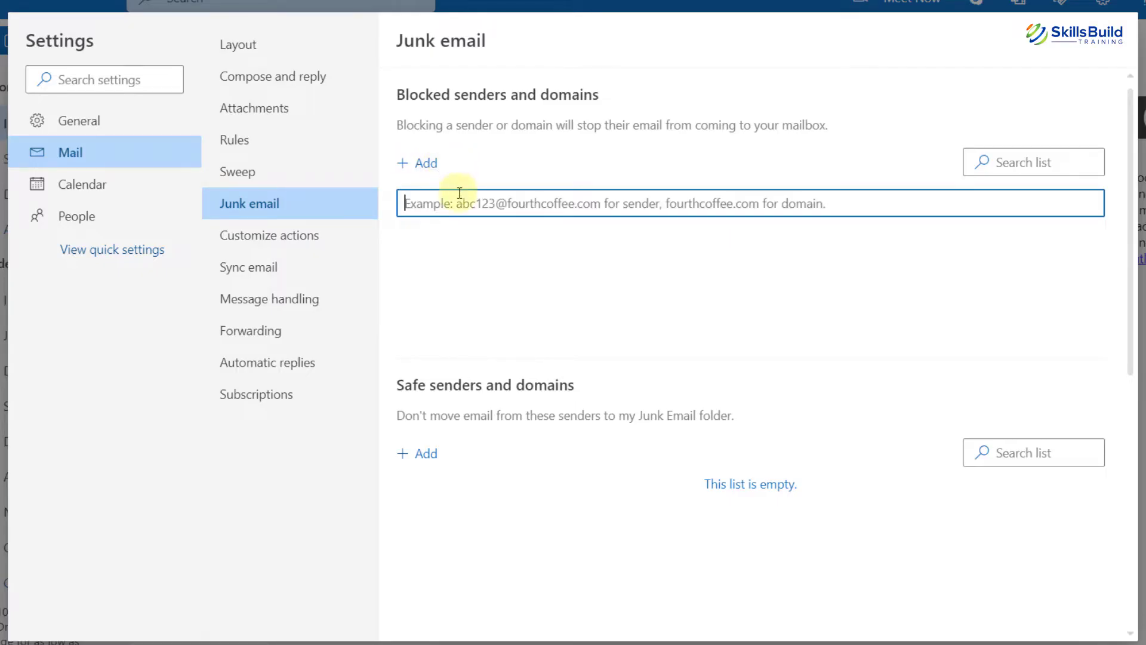
type("abc@e")
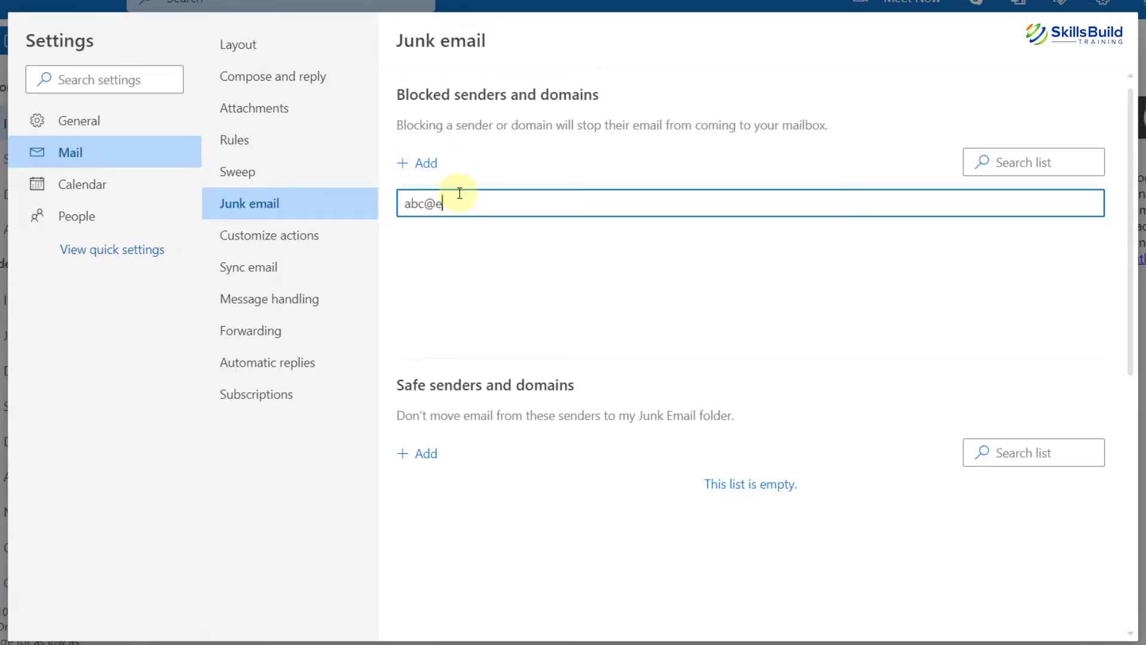
type("mail.com")
key("Return")
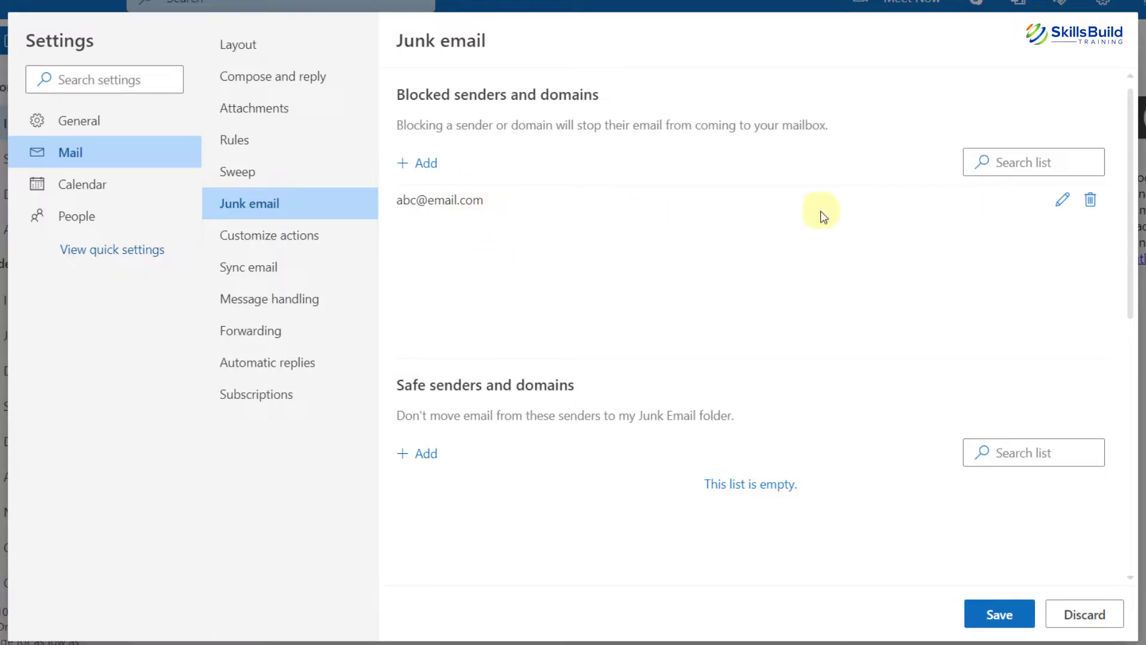
Step: Delete the sample address from the Blocked senders and domains list and close the settings
left_click(1091, 203)
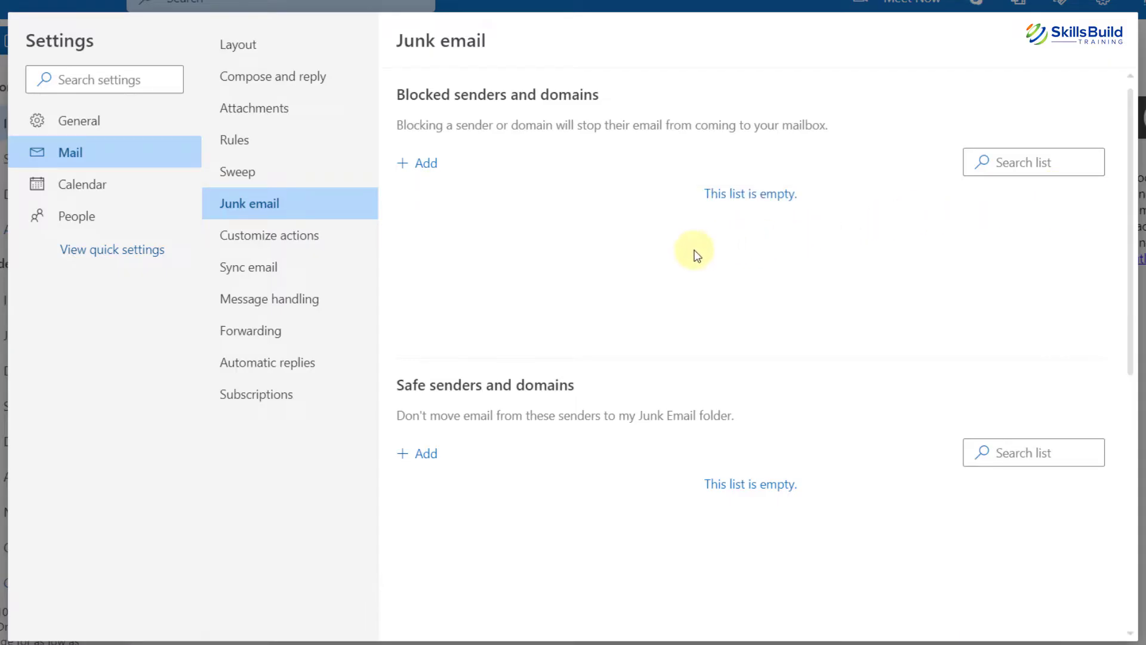
left_click(1106, 53)
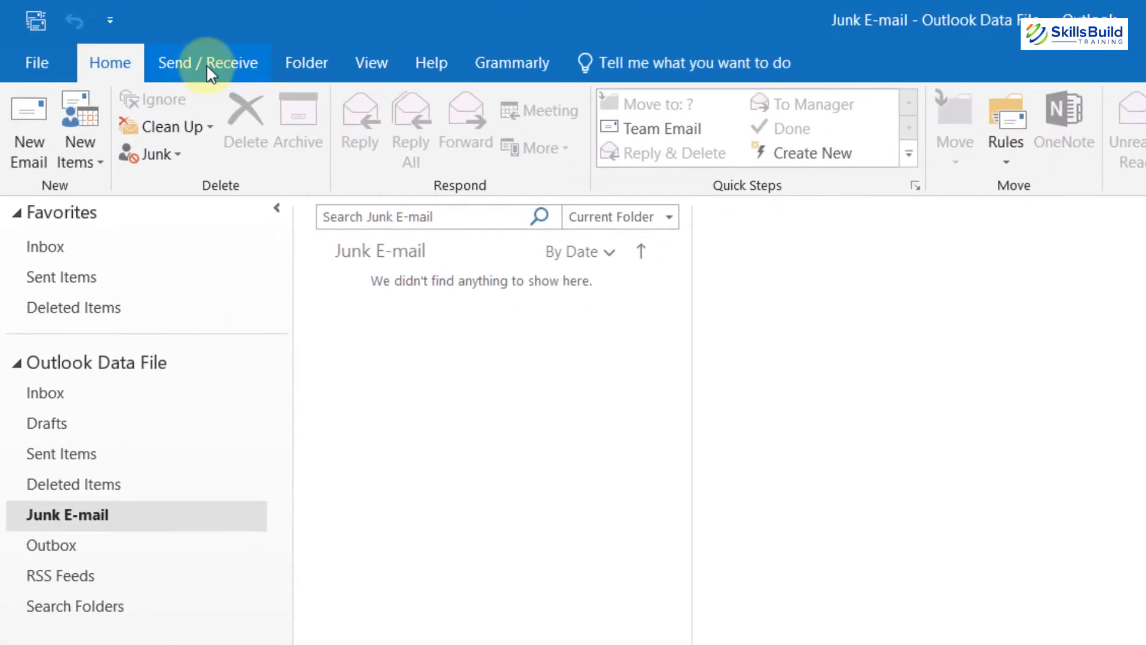
Step: Switch to desktop Outlook, then turn Work Offline on and back off
left_click(206, 63)
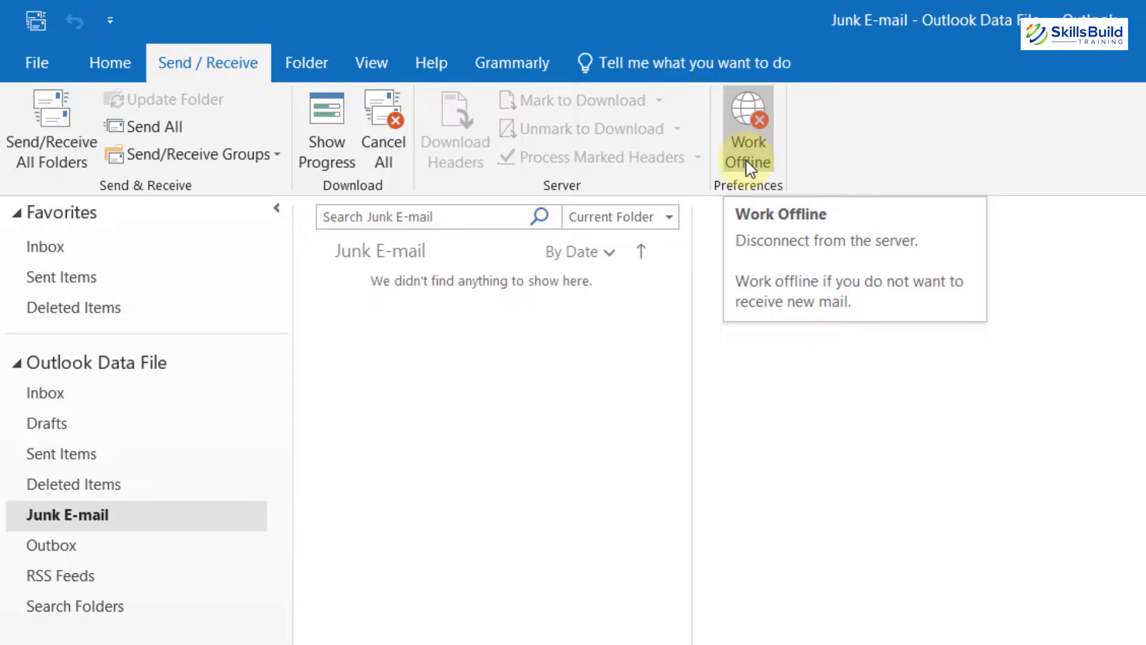
left_click(747, 140)
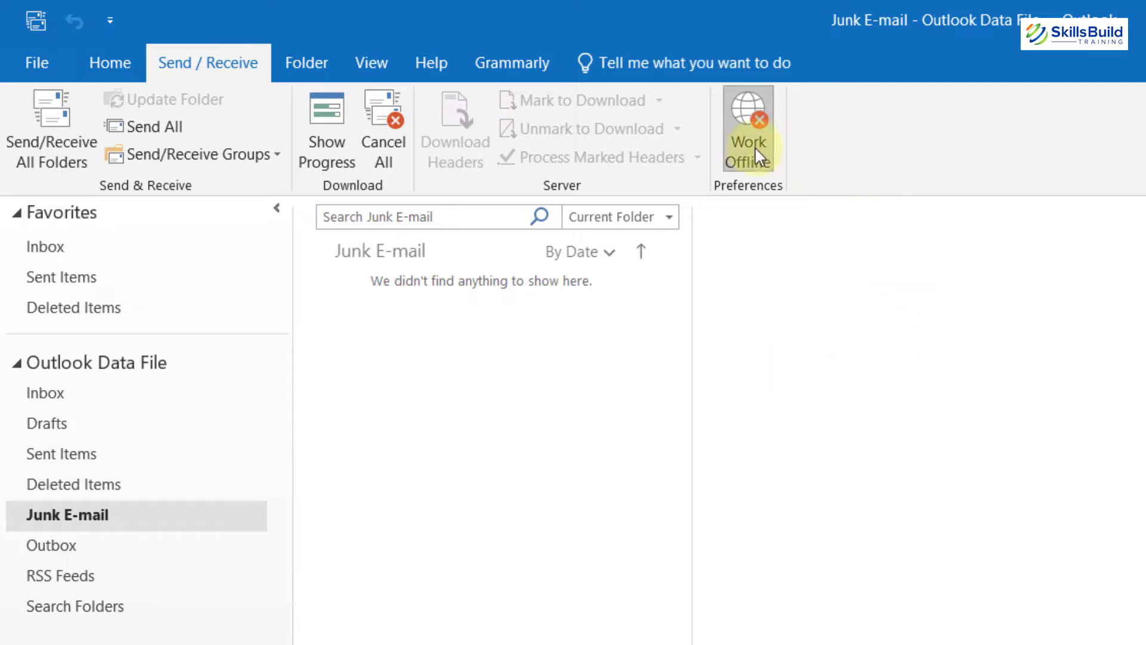
left_click(747, 130)
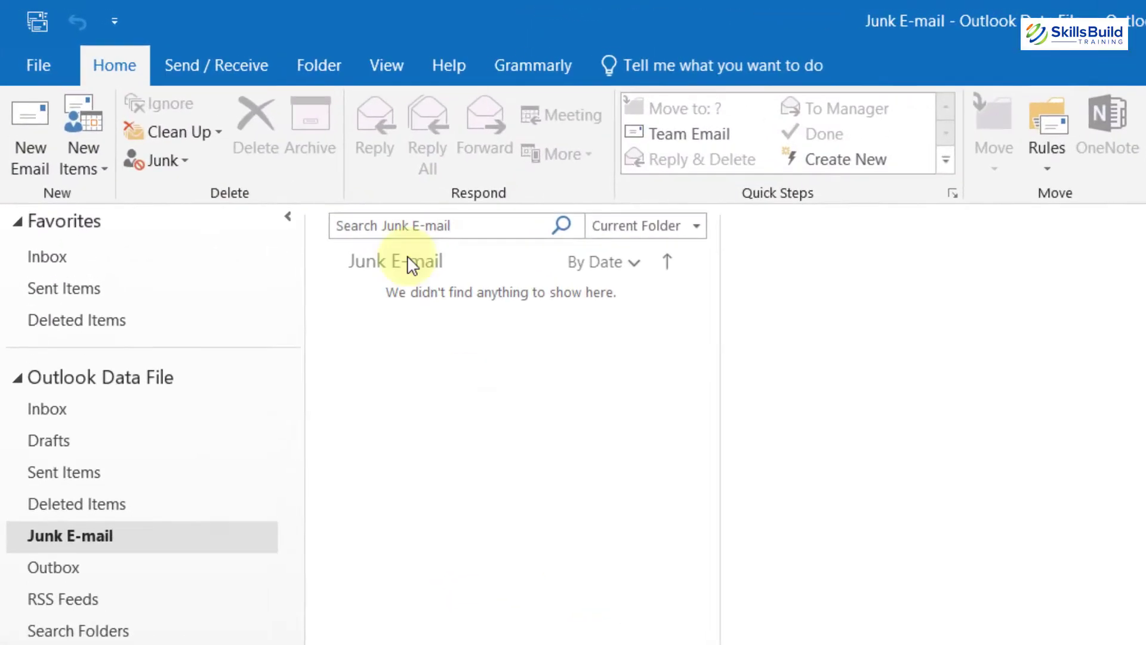
Step: Set the All Accounts send/receive group to run an automatic send/receive every 5 minutes
left_click(231, 68)
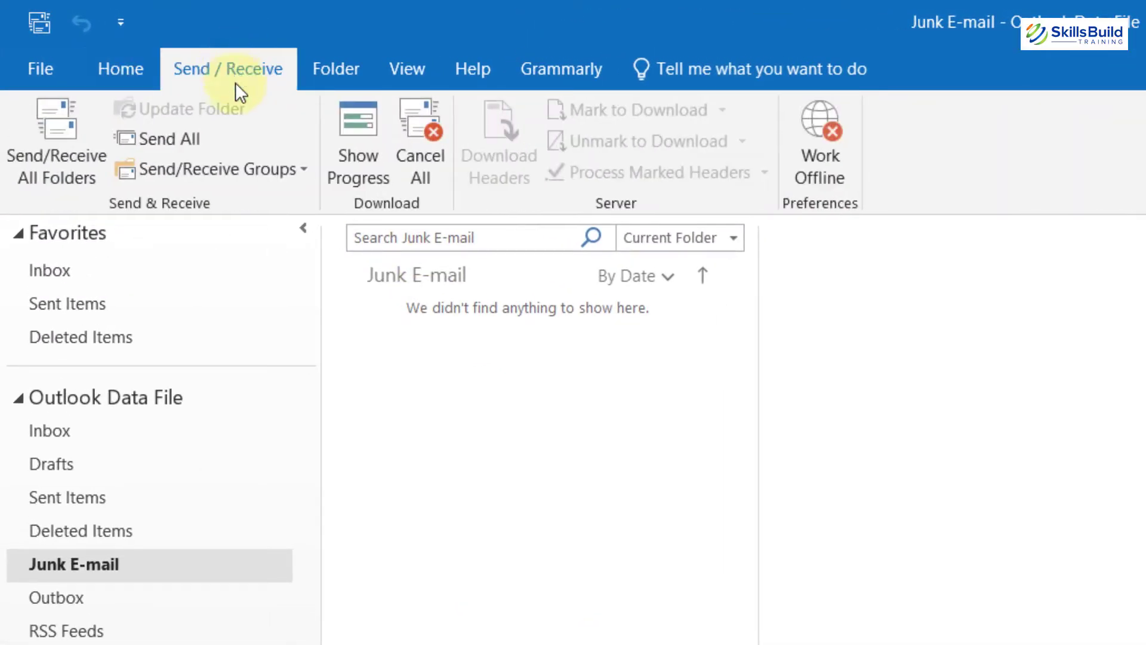
left_click(302, 167)
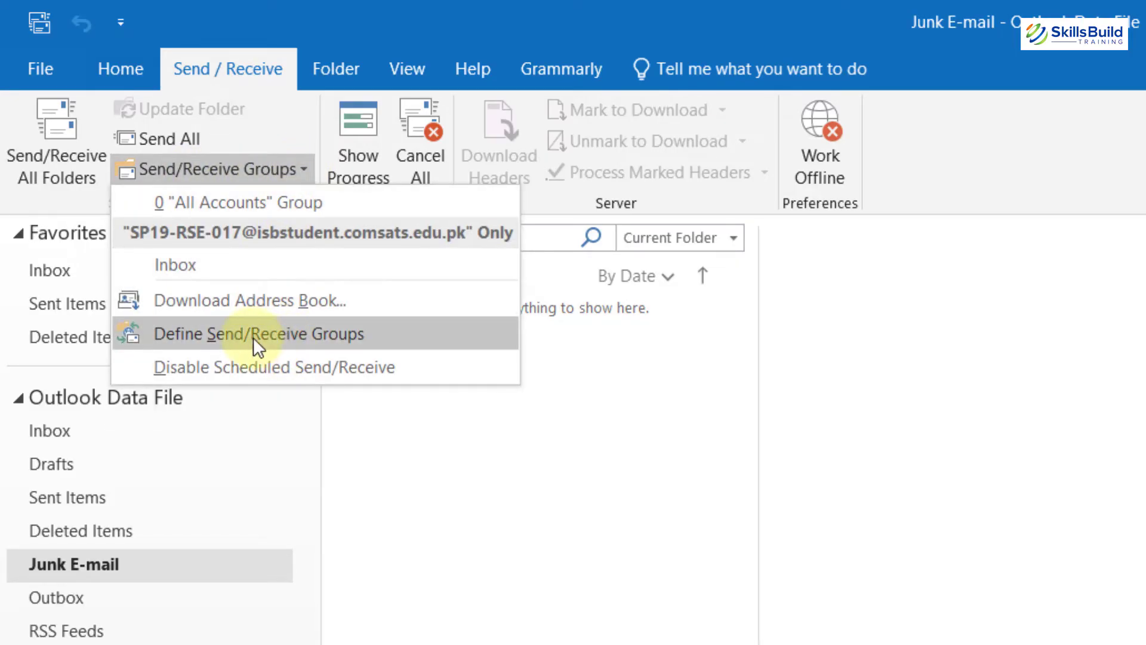
left_click(237, 340)
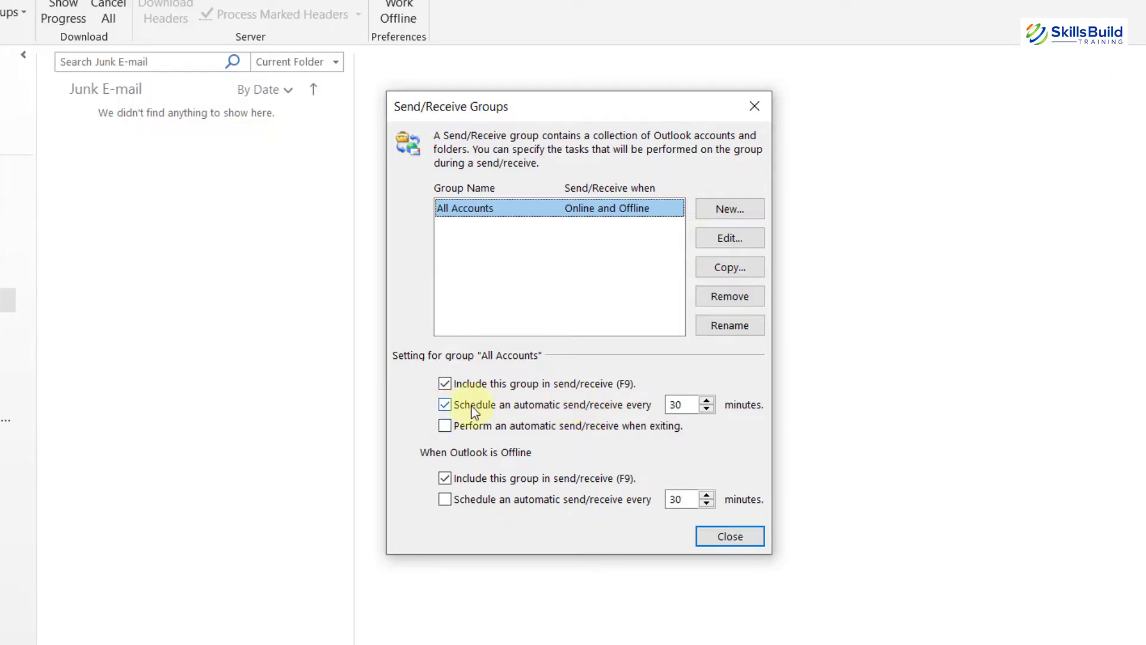
left_click(707, 401)
left_click(707, 401)
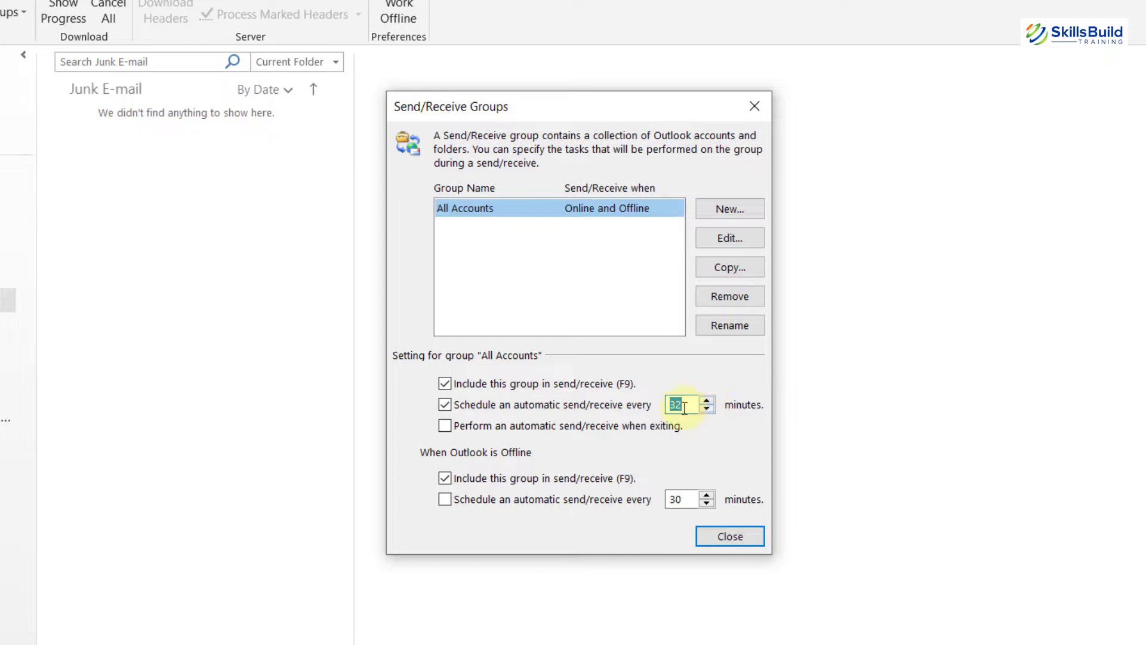
type("5")
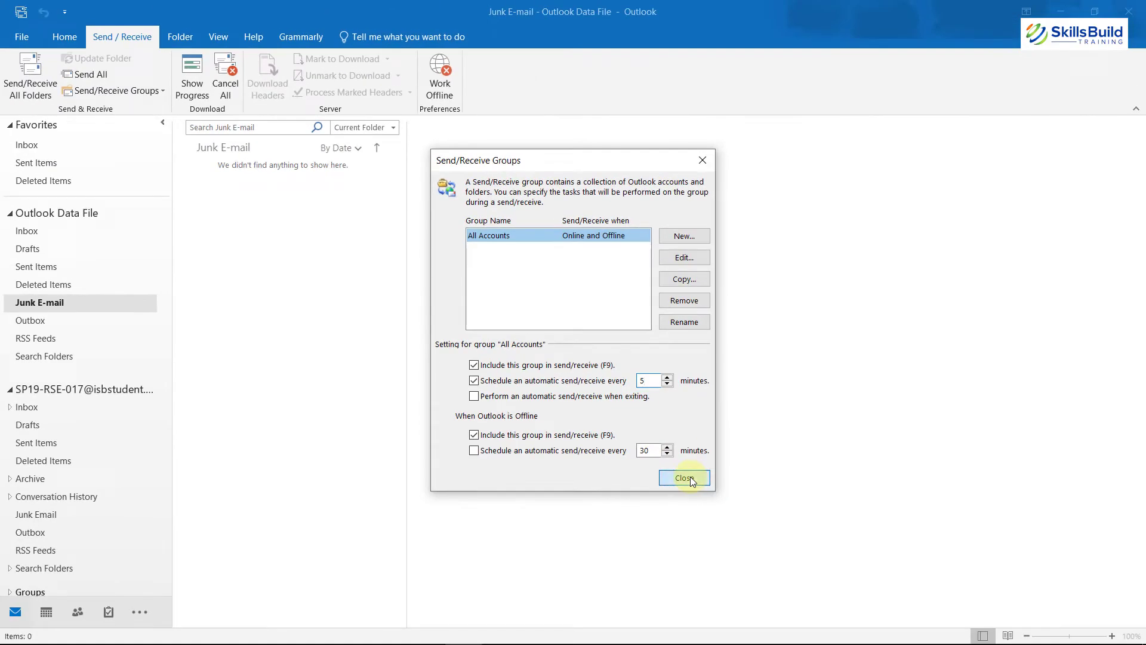
left_click(685, 477)
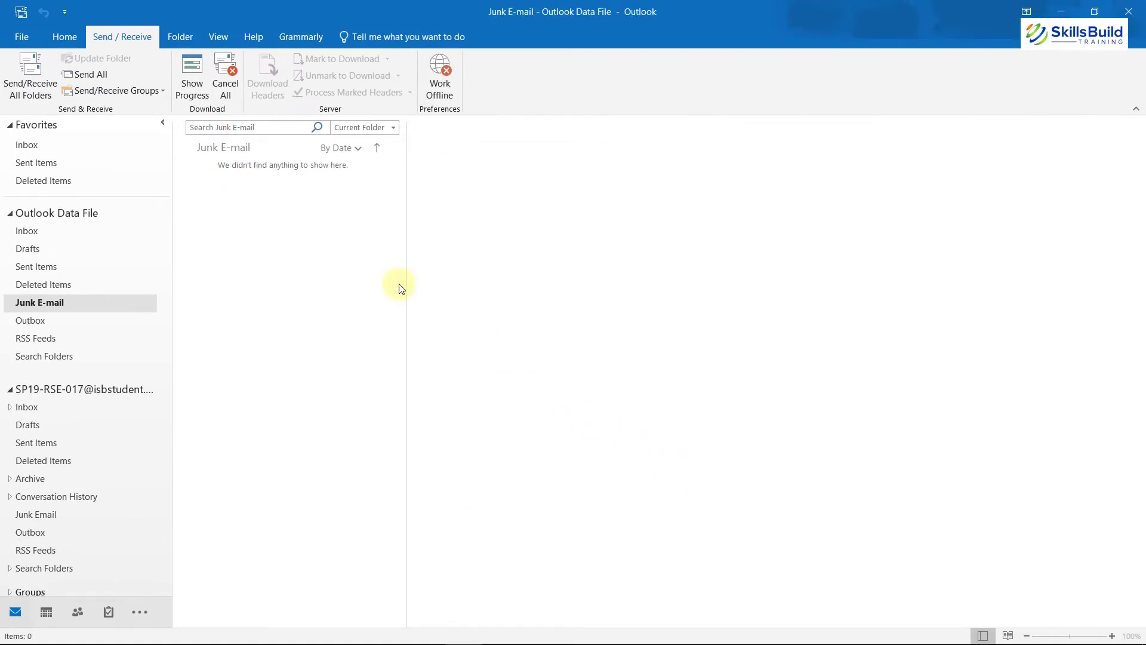
Step: Expand the student account's Inbox to show its subfolders and open the Inbox
left_click(64, 39)
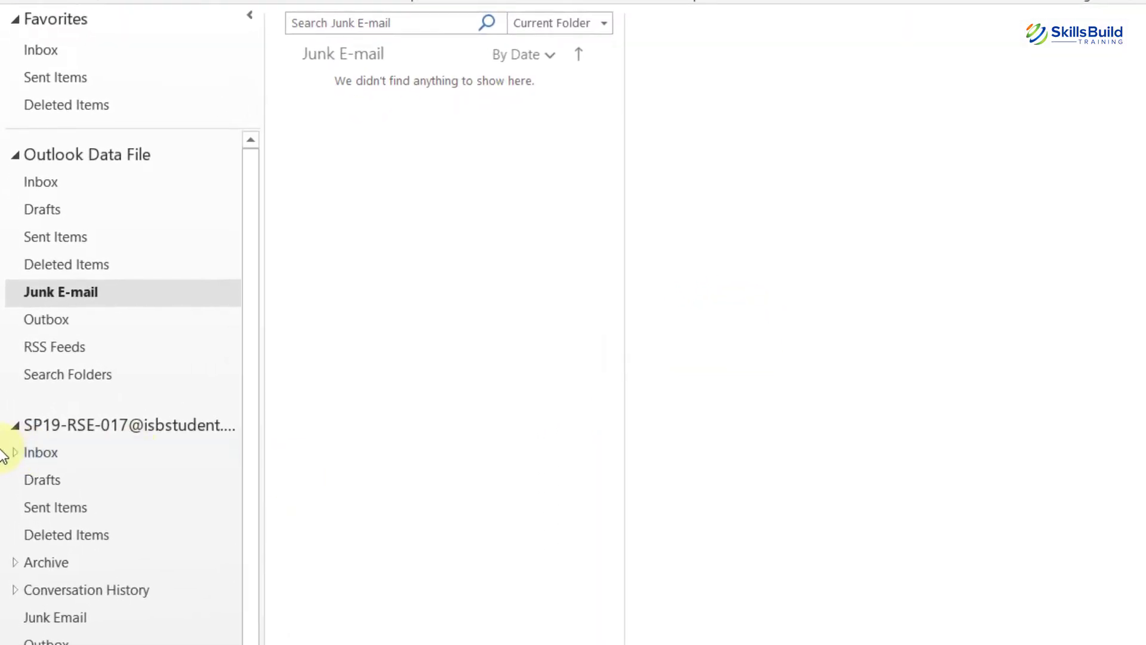
left_click(15, 453)
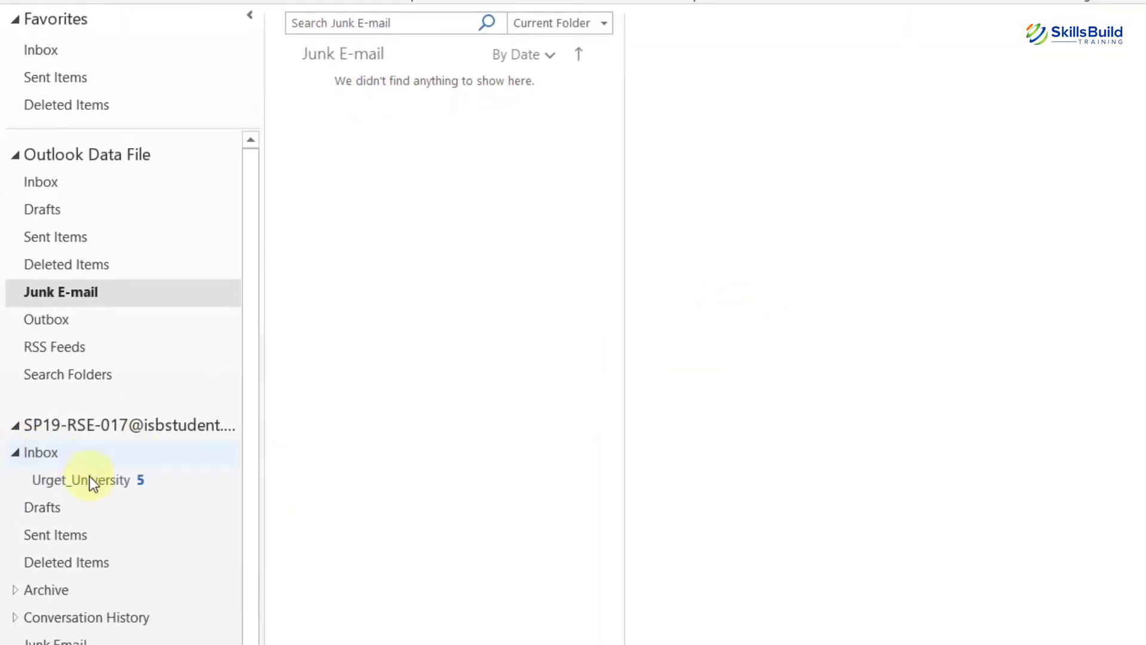
left_click(60, 451)
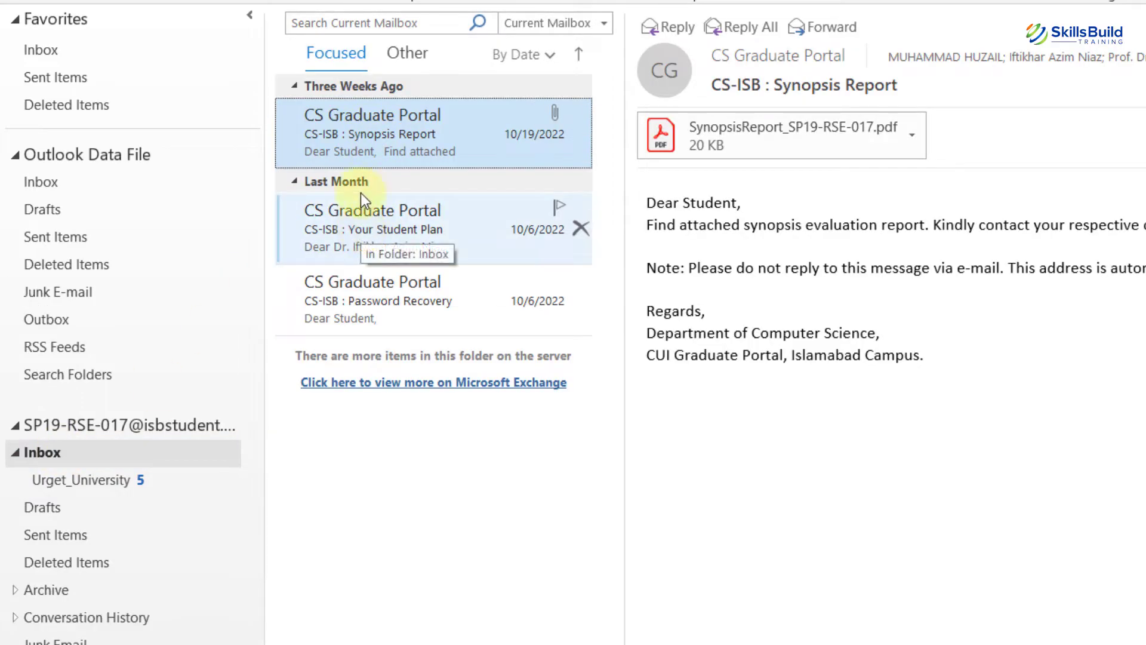
Step: Try to create a rule from the Synopsis Report message that moves mail from CS Graduate Portal to the Urget_University folder
right_click(357, 117)
mouse_move(521, 464)
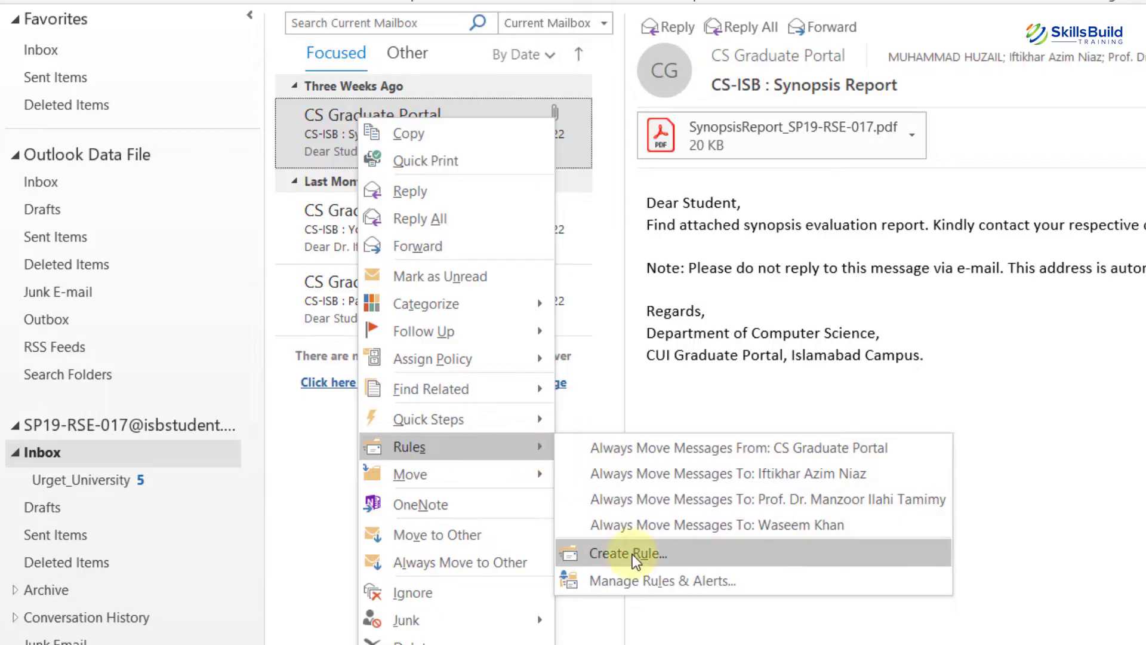
left_click(632, 554)
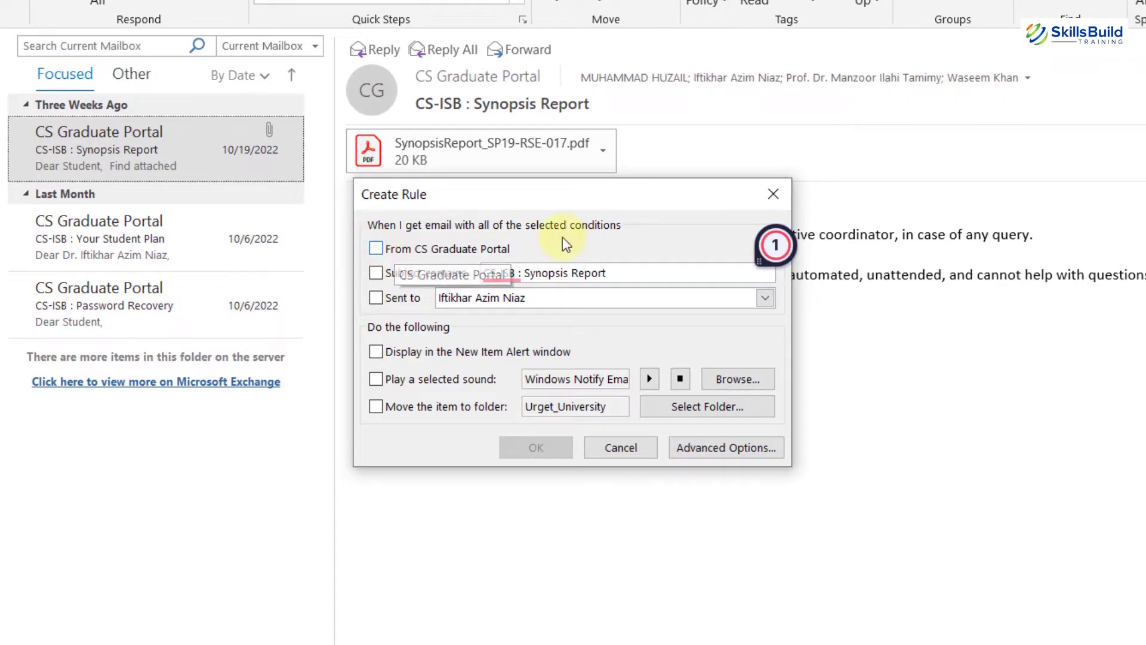
left_click(373, 246)
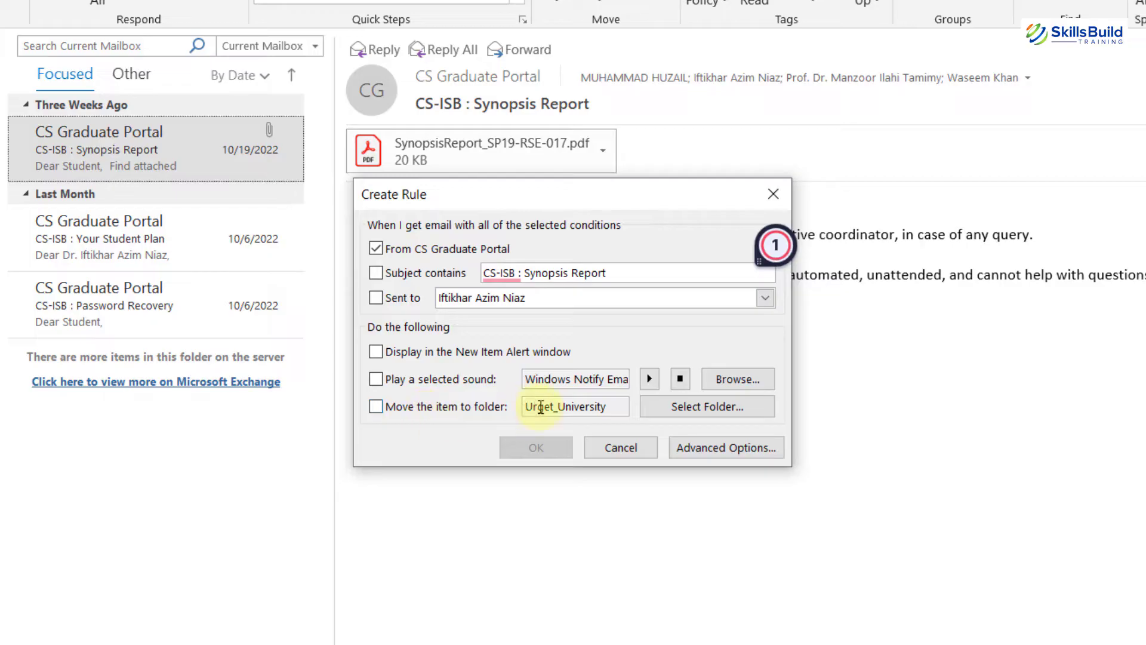
left_click(682, 408)
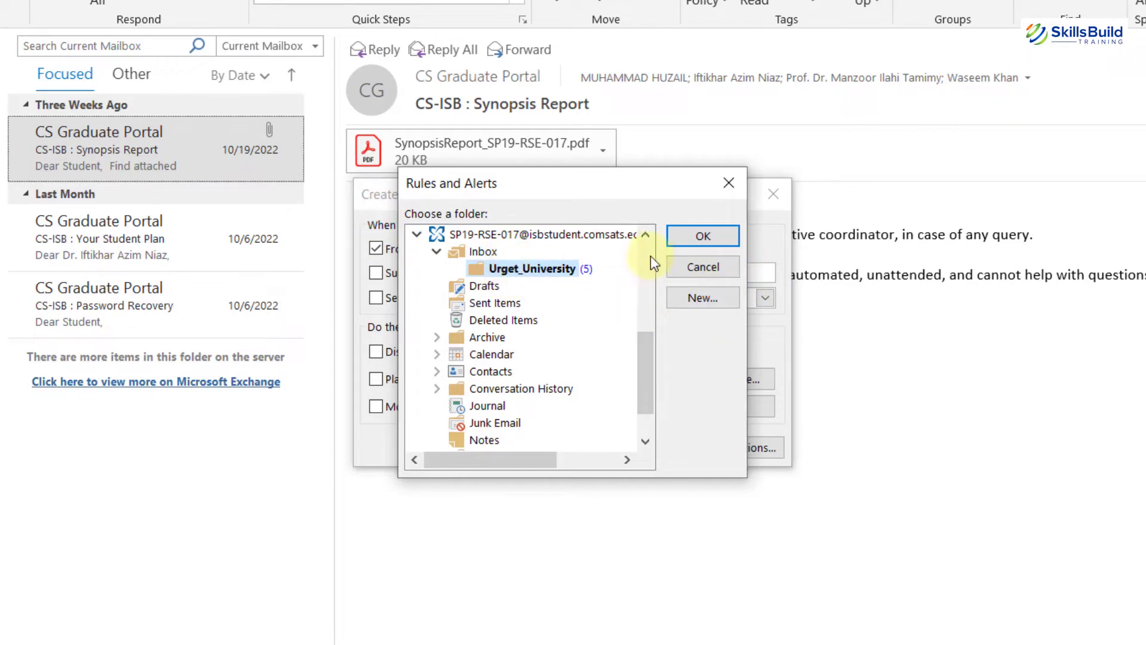
left_click(704, 236)
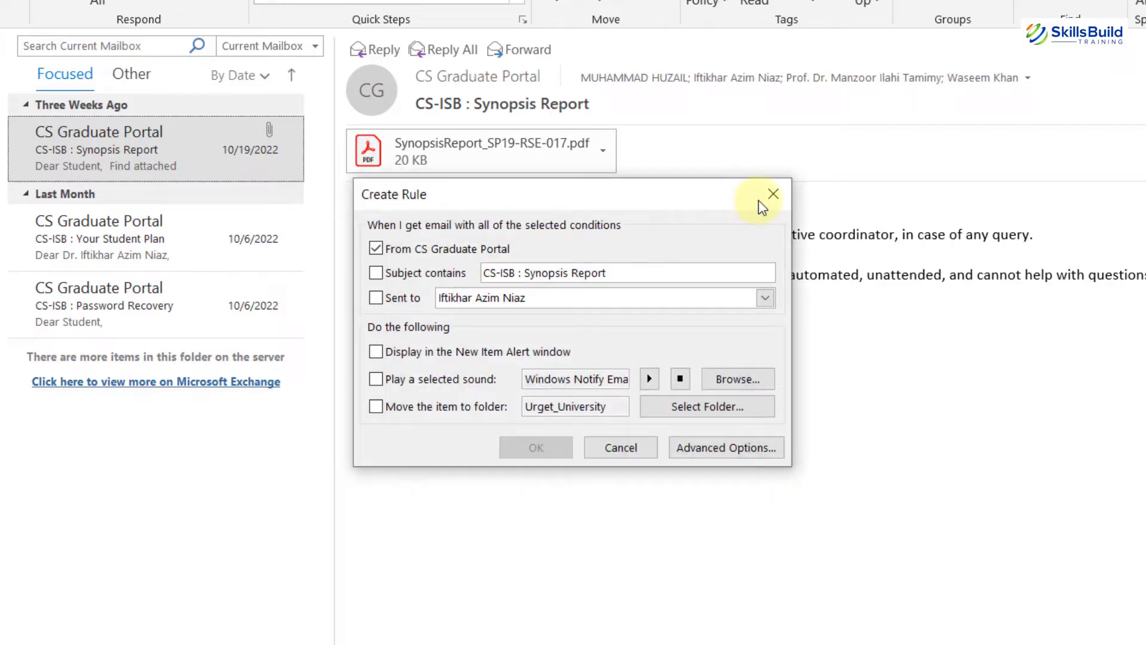
left_click(376, 249)
left_click(376, 407)
left_click(621, 447)
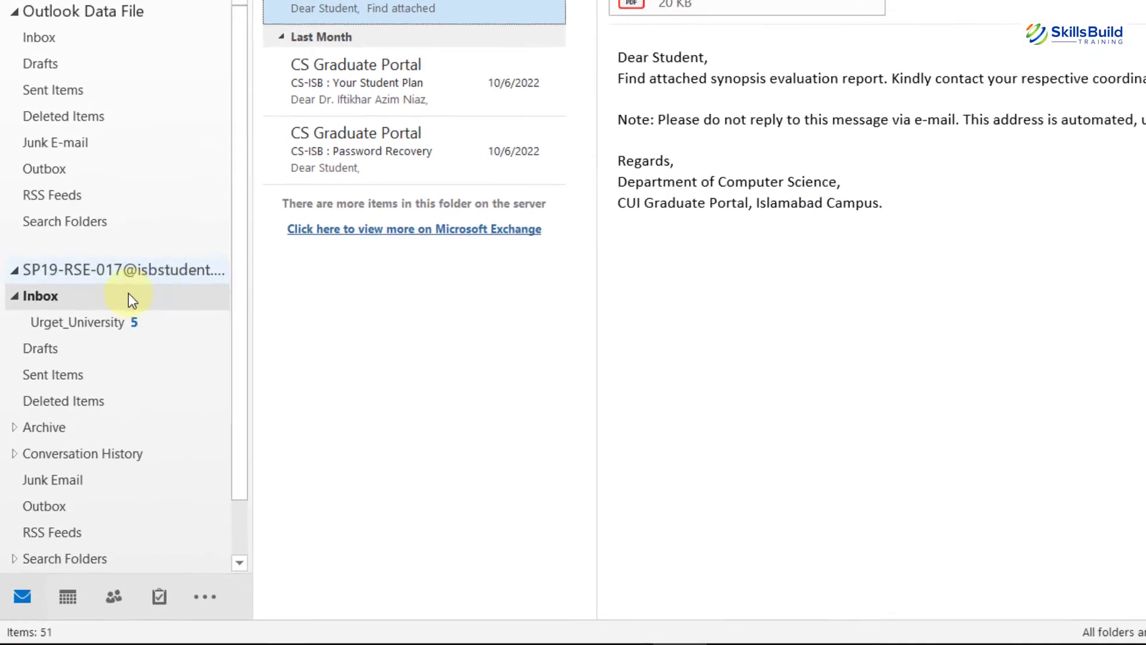
Step: Open the Urget_University subfolder of the student account's Inbox to view its messages
left_click(58, 315)
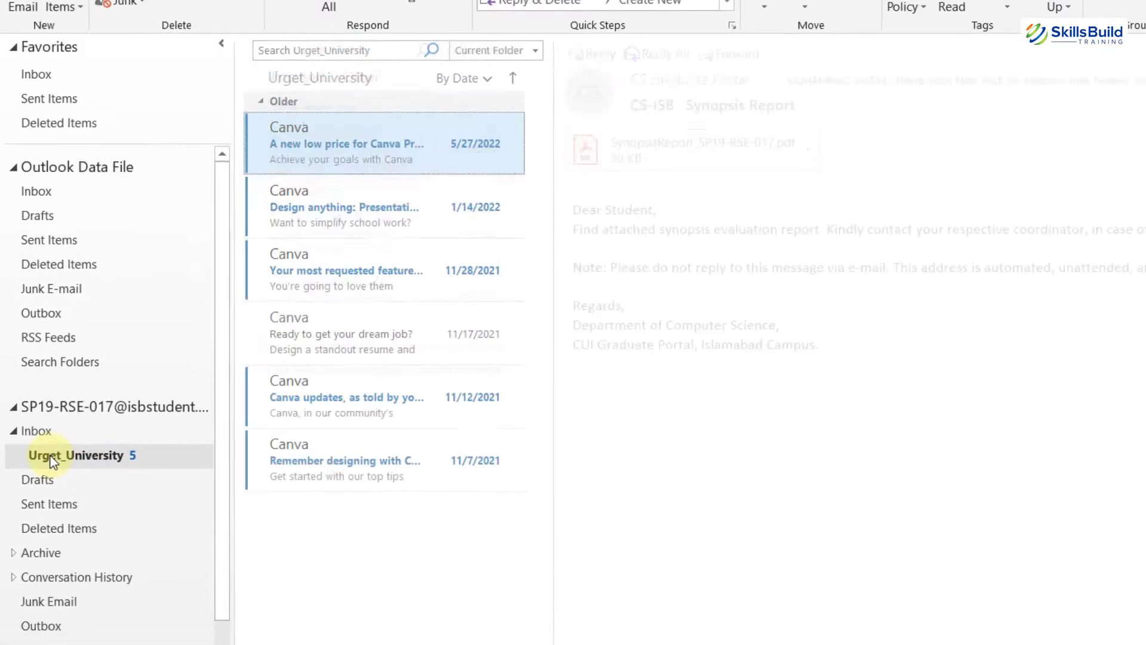
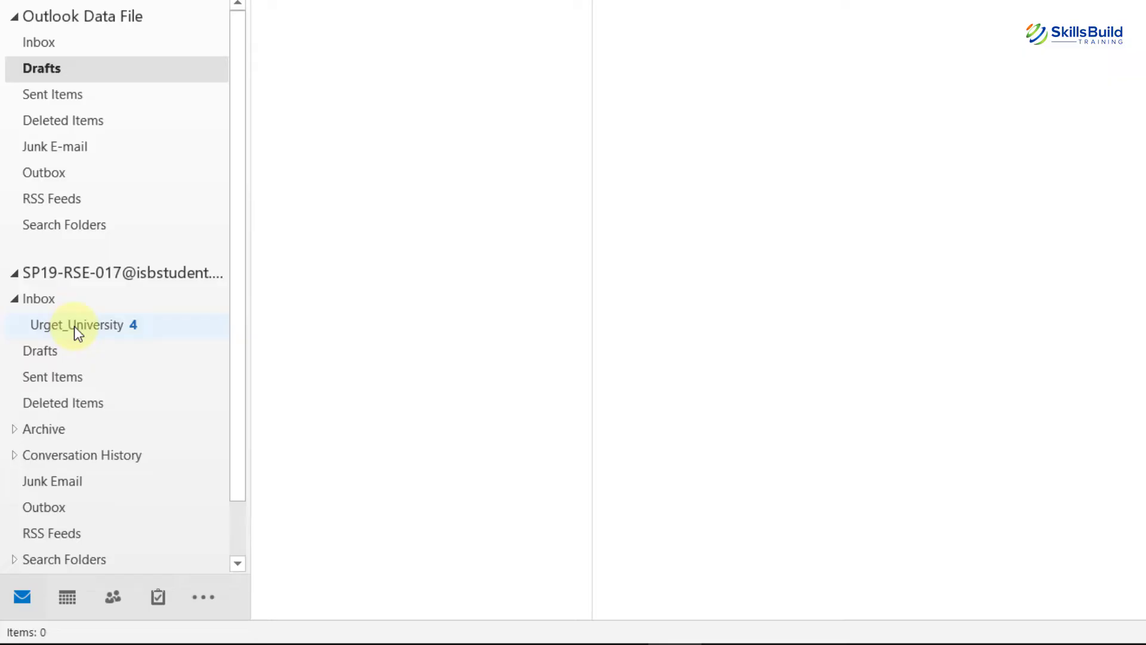
right_click(74, 325)
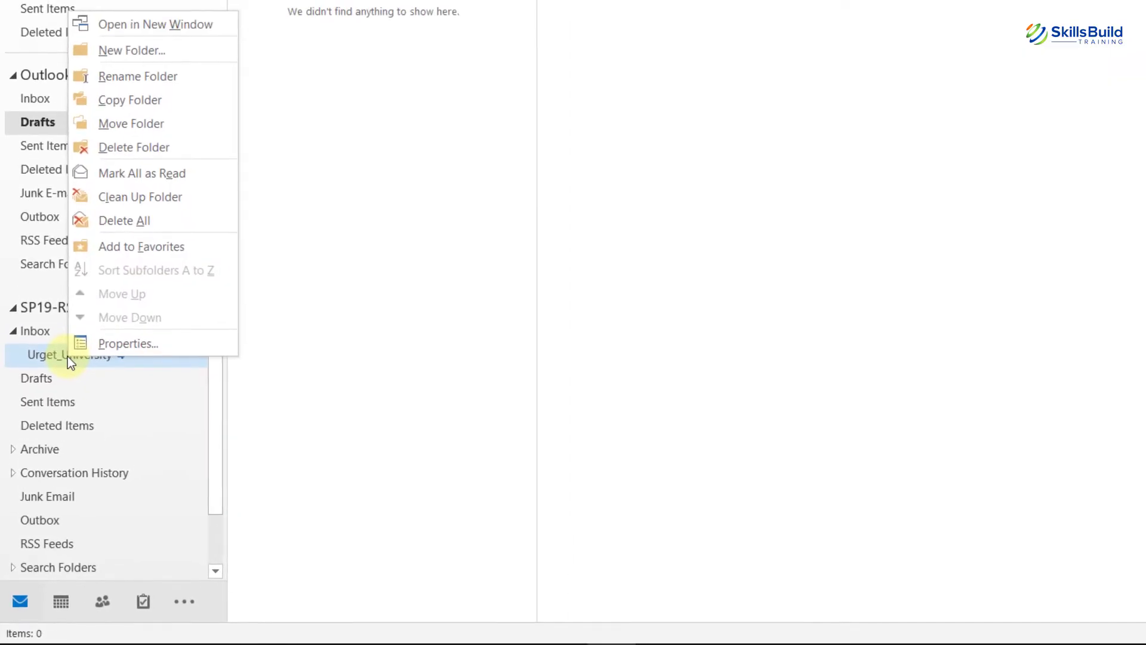
left_click(37, 357)
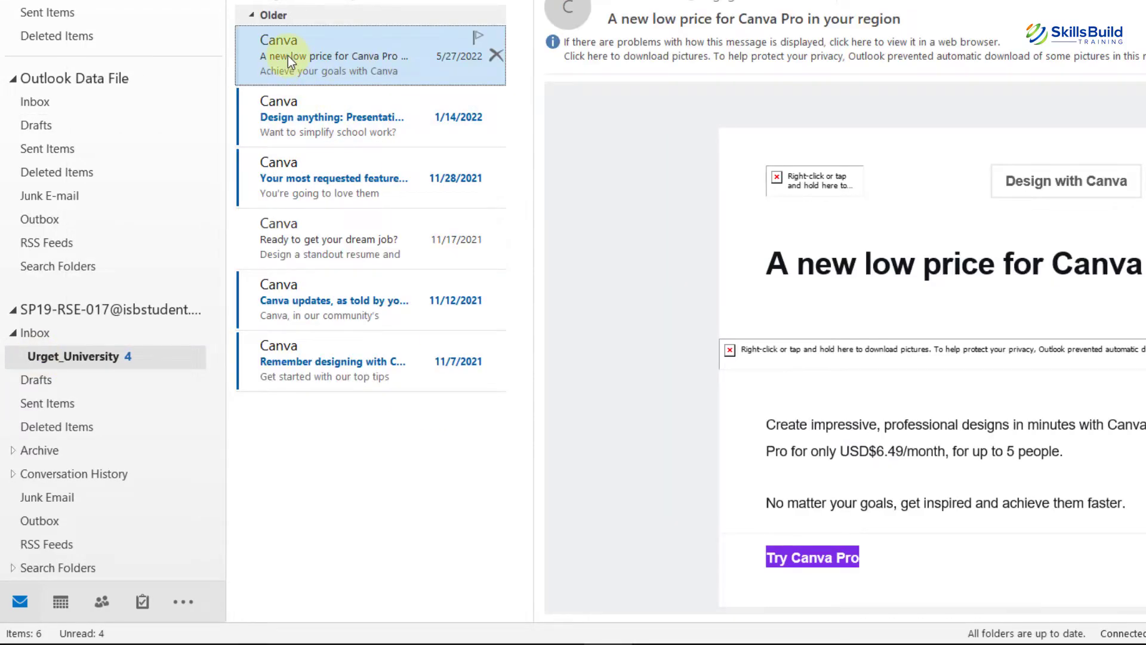
Step: Try to create a rule from the newest Canva message in Urget_University that moves the item to a selected folder
right_click(287, 56)
mouse_move(371, 337)
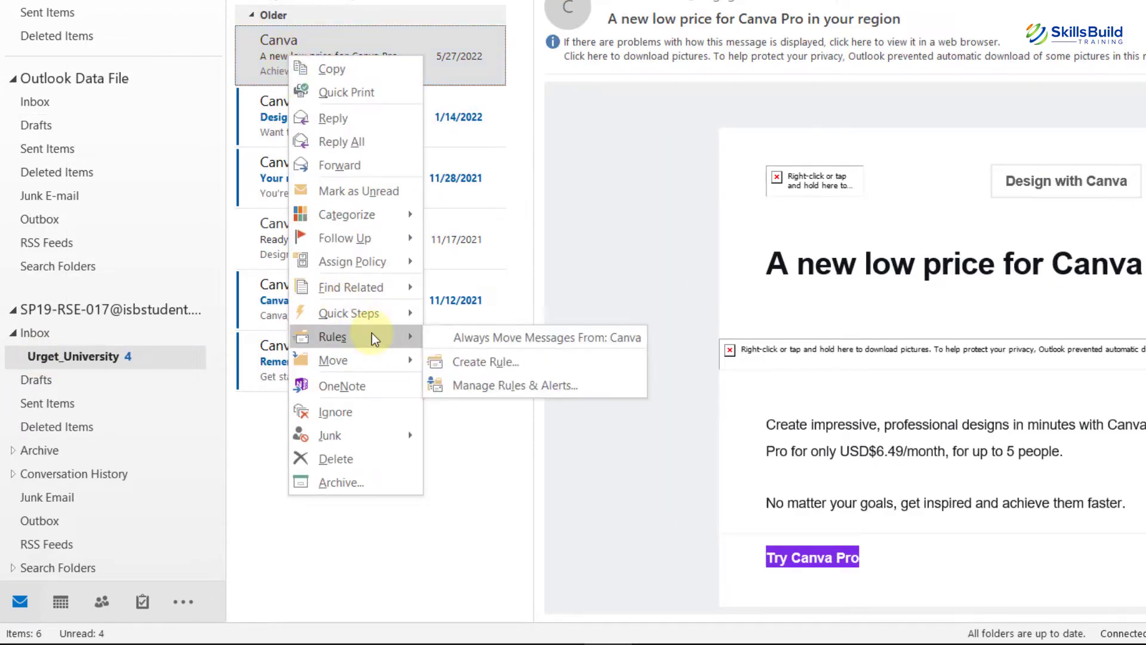
left_click(481, 360)
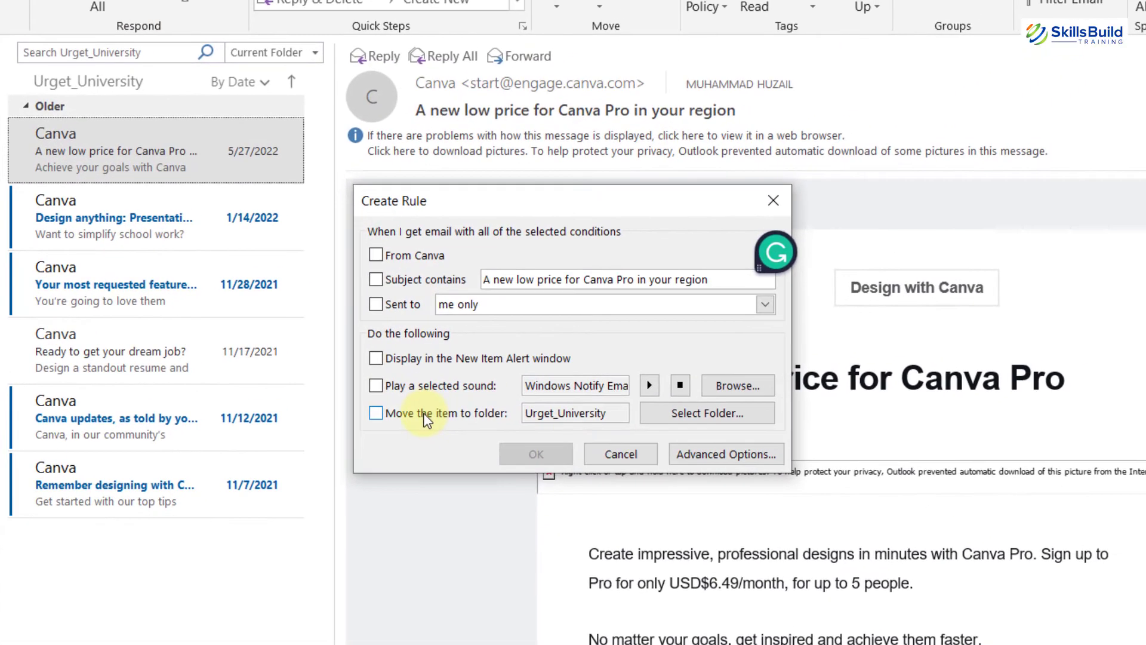
left_click(591, 296)
left_click(704, 413)
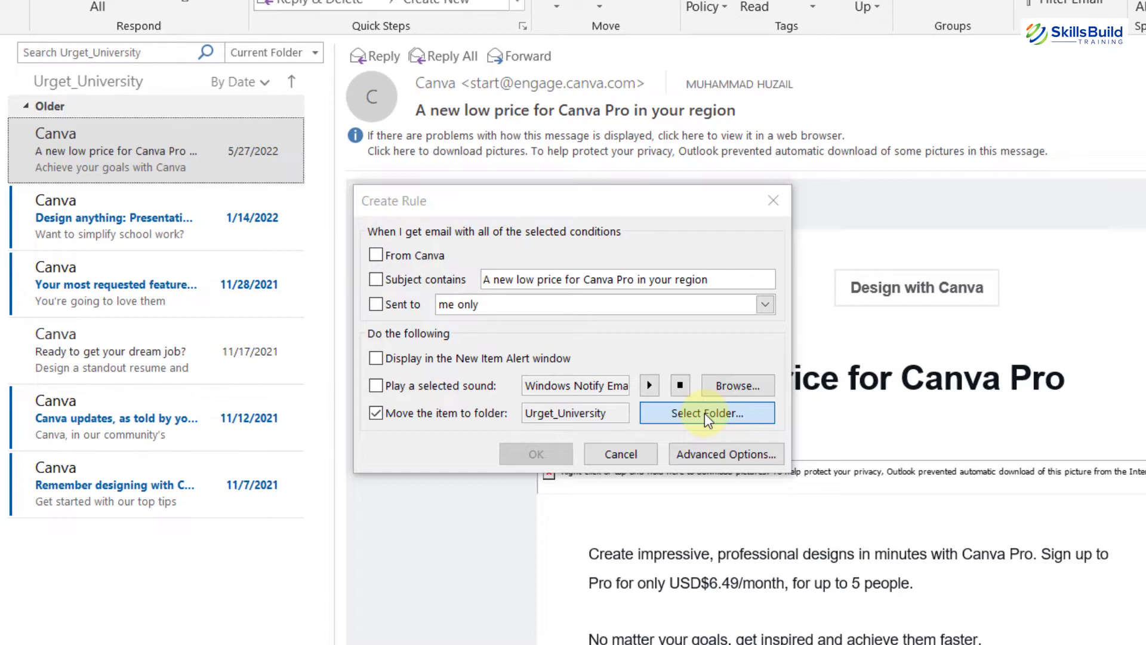
left_click(474, 256)
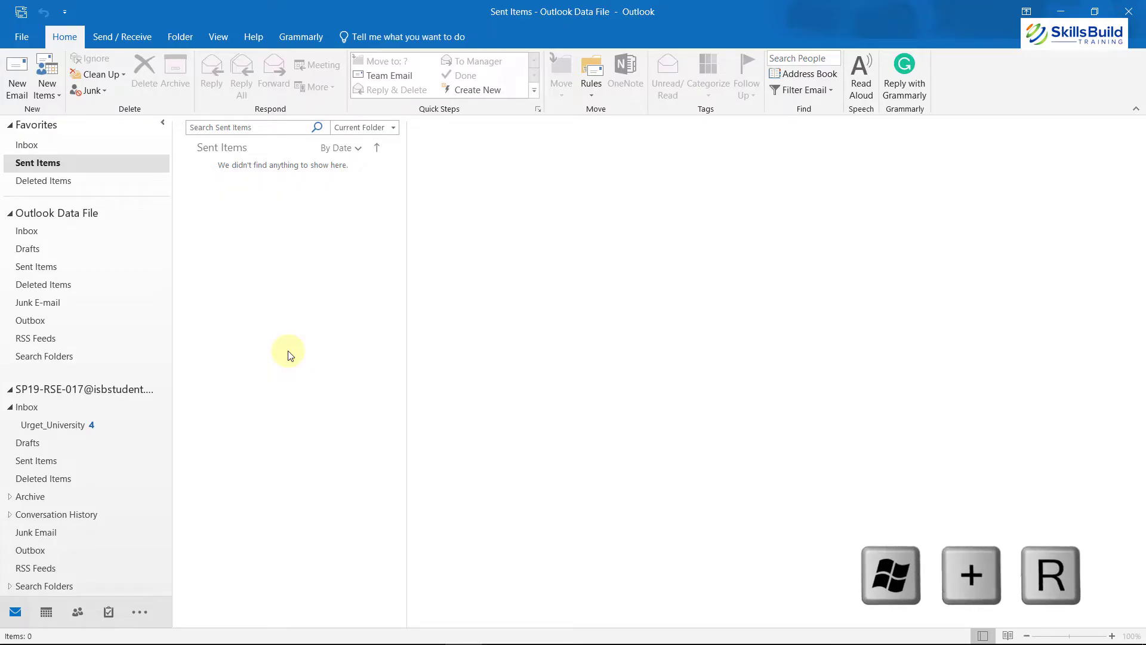
Step: Open the %localappdata%\Microsoft\Outlook folder in File Explorer through the Windows Run dialog
key("super+r")
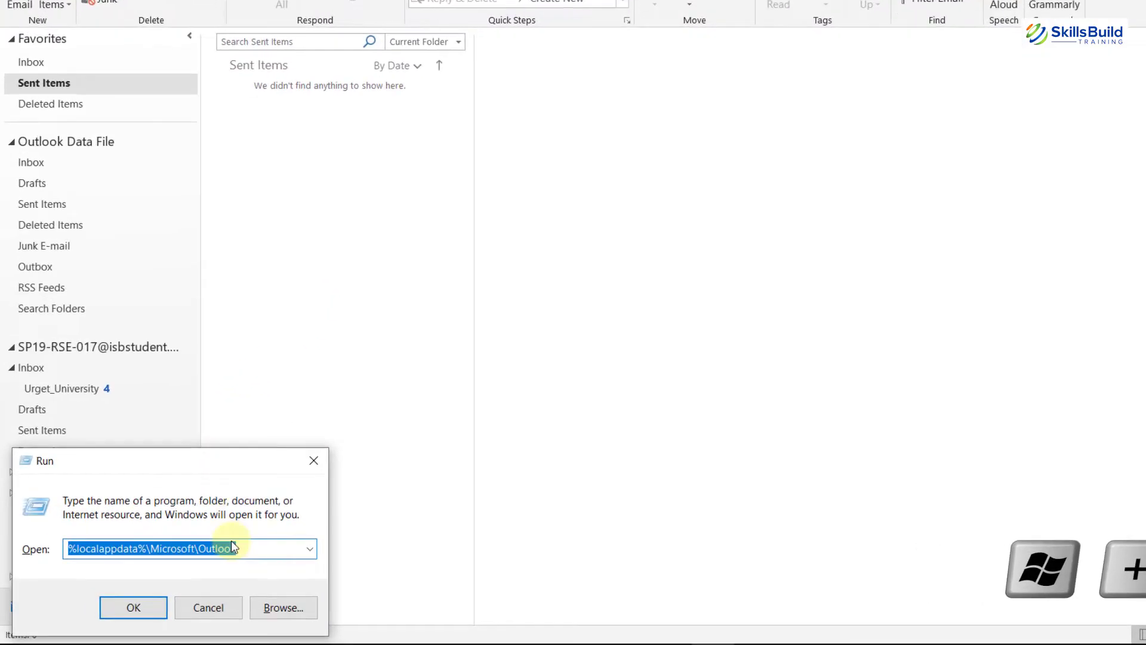
left_click(397, 493)
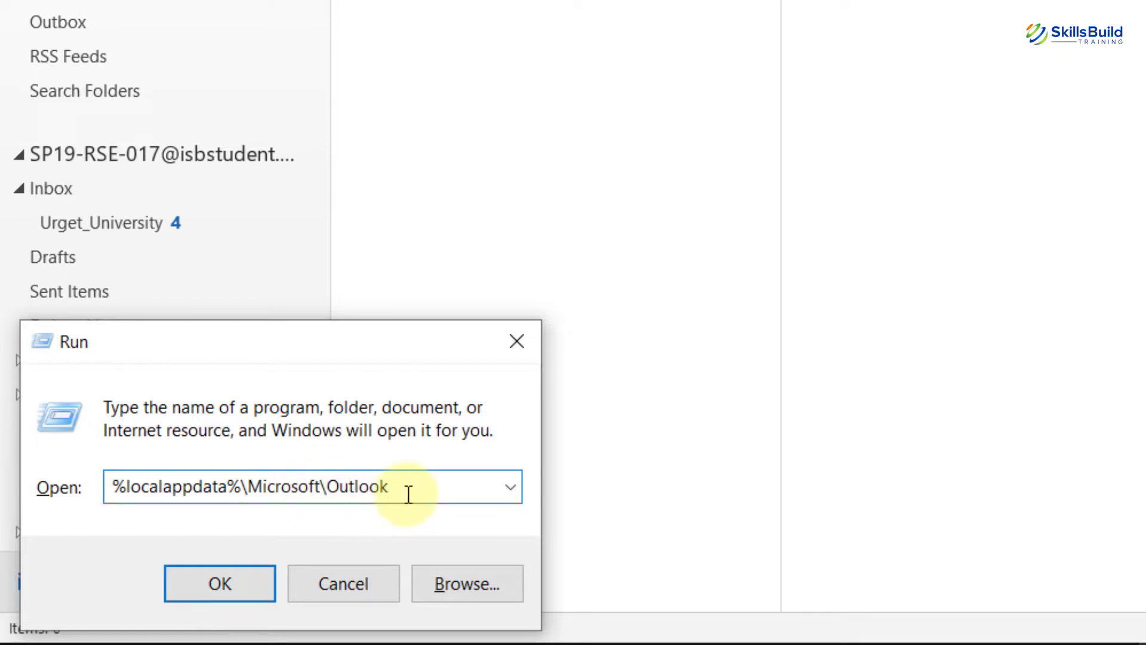
key("Return")
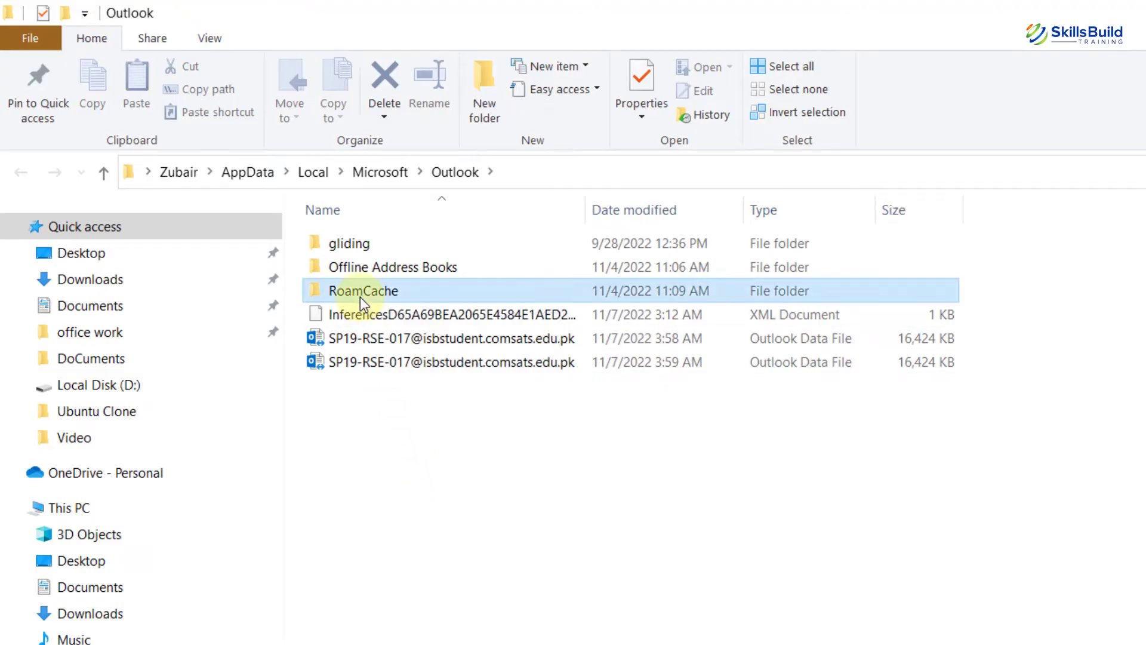
Step: Permanently delete all files in the RoamCache folder and close its window
double_click(359, 296)
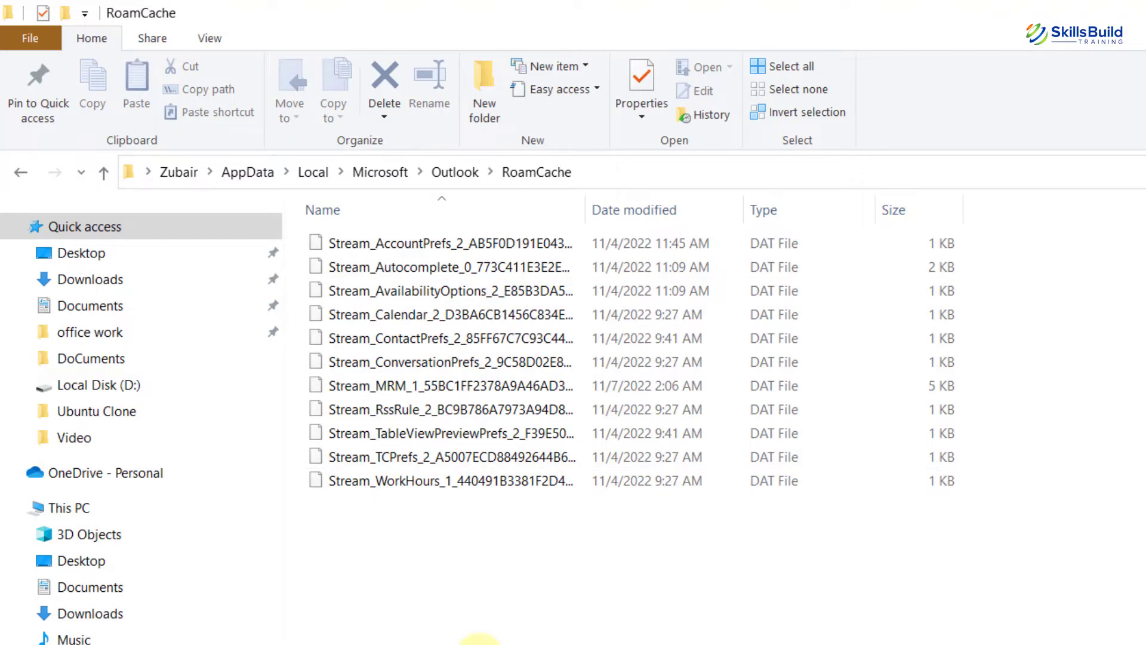
key("ctrl+a")
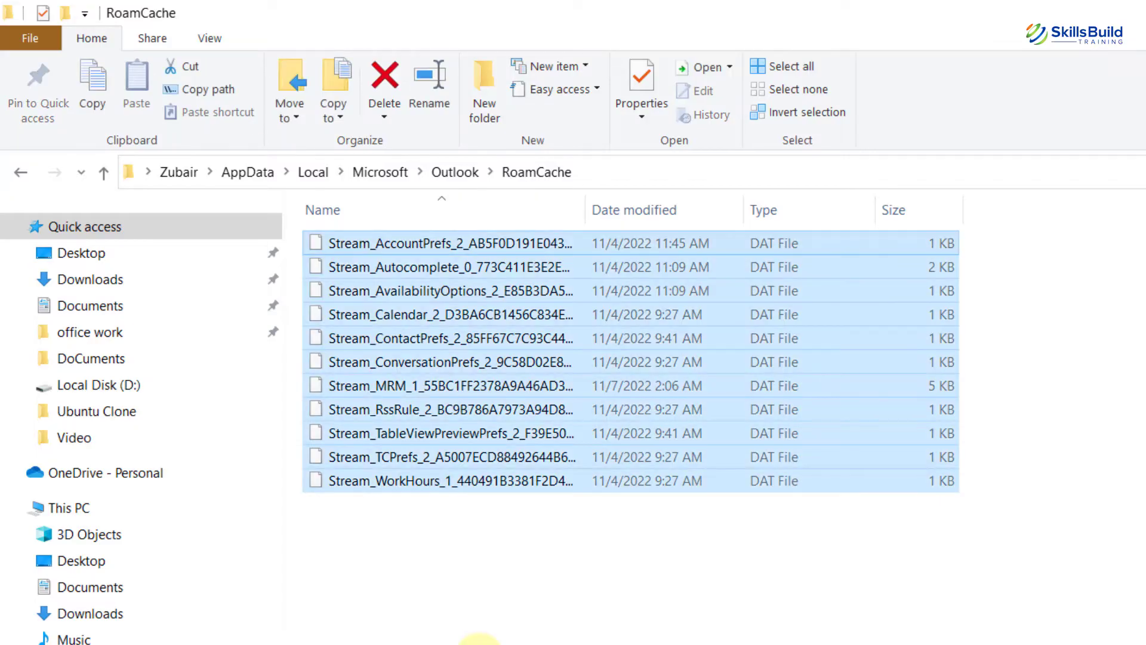
key("shift+Delete")
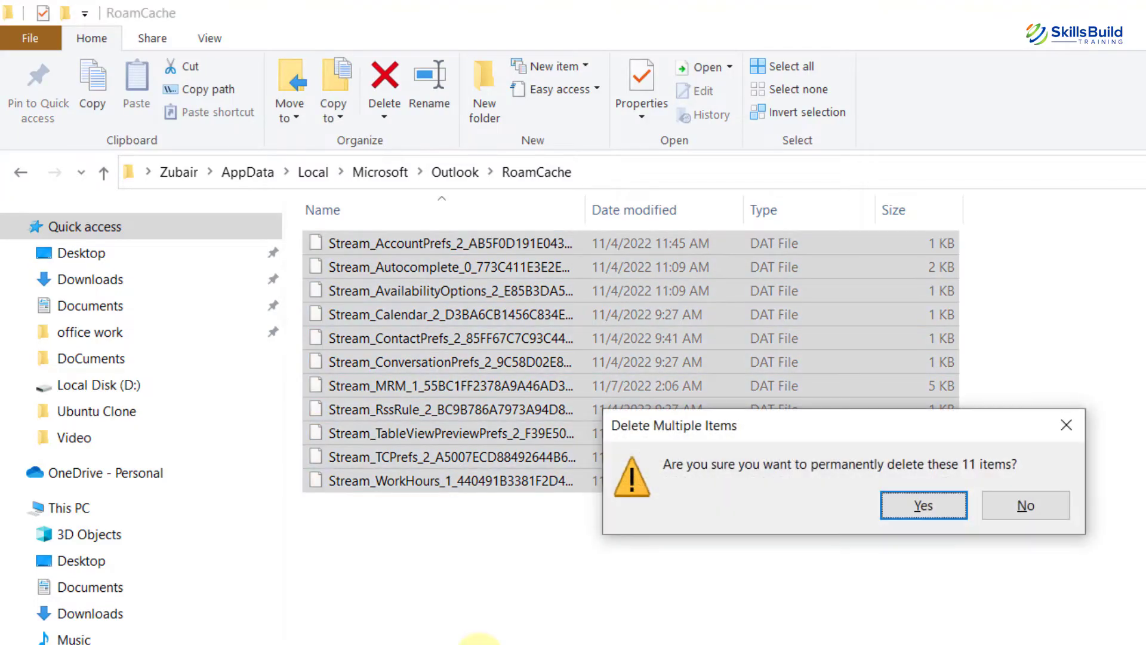
key("Return")
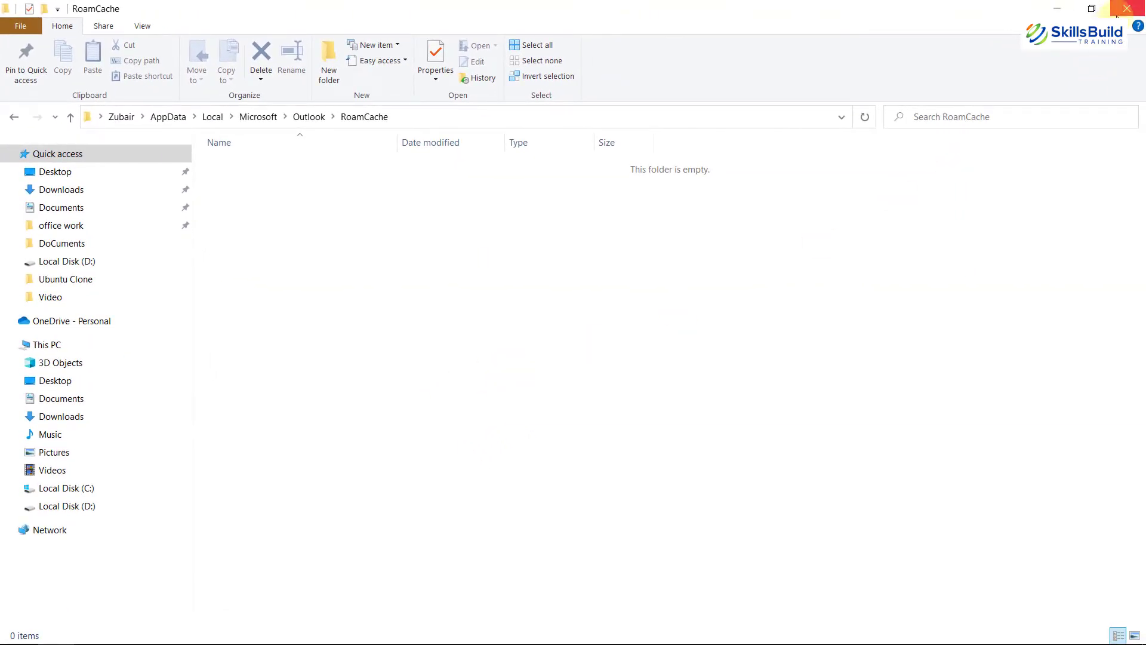
left_click(1120, 15)
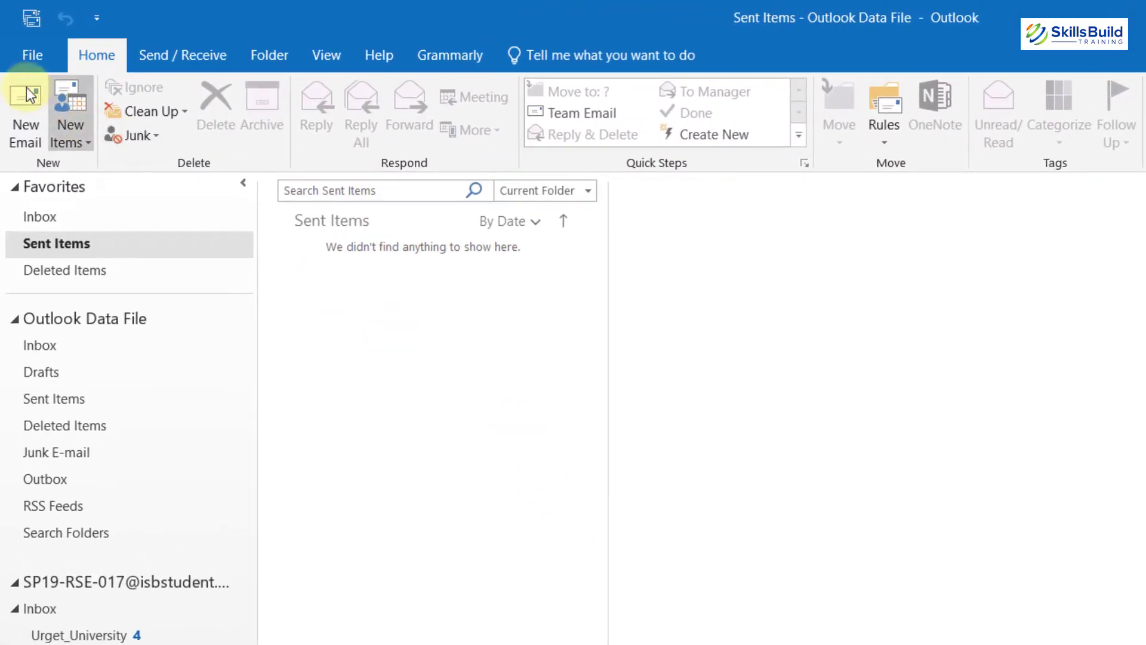
Step: Check the student account in the profile's email account settings, reached through Manage Profiles, and close the settings
left_click(24, 60)
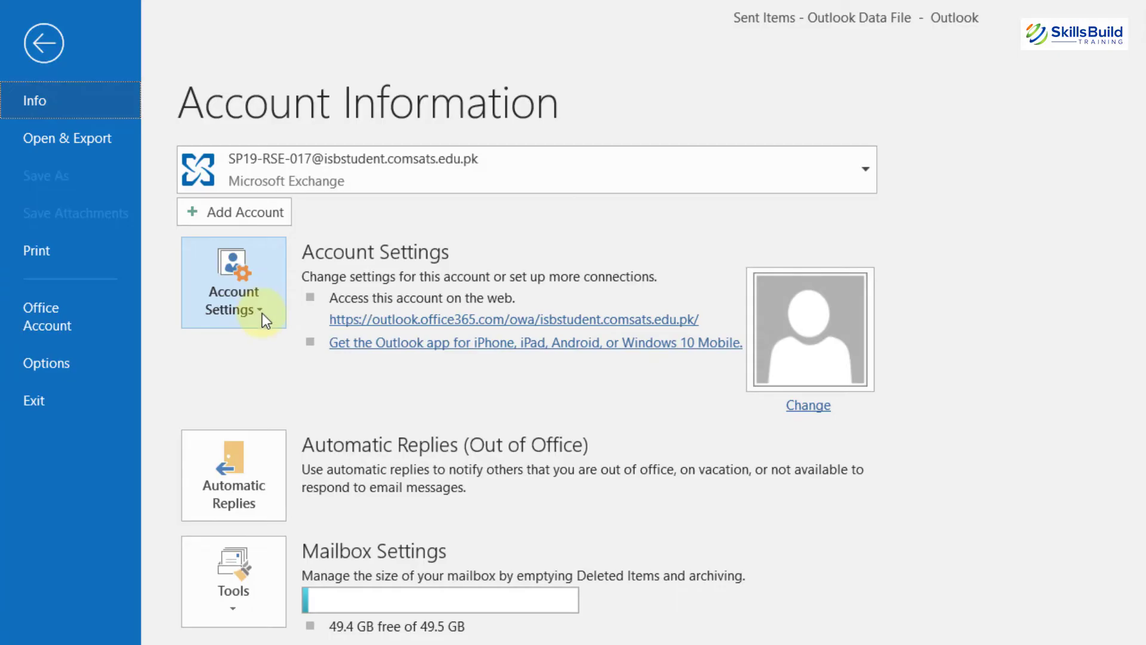
left_click(257, 304)
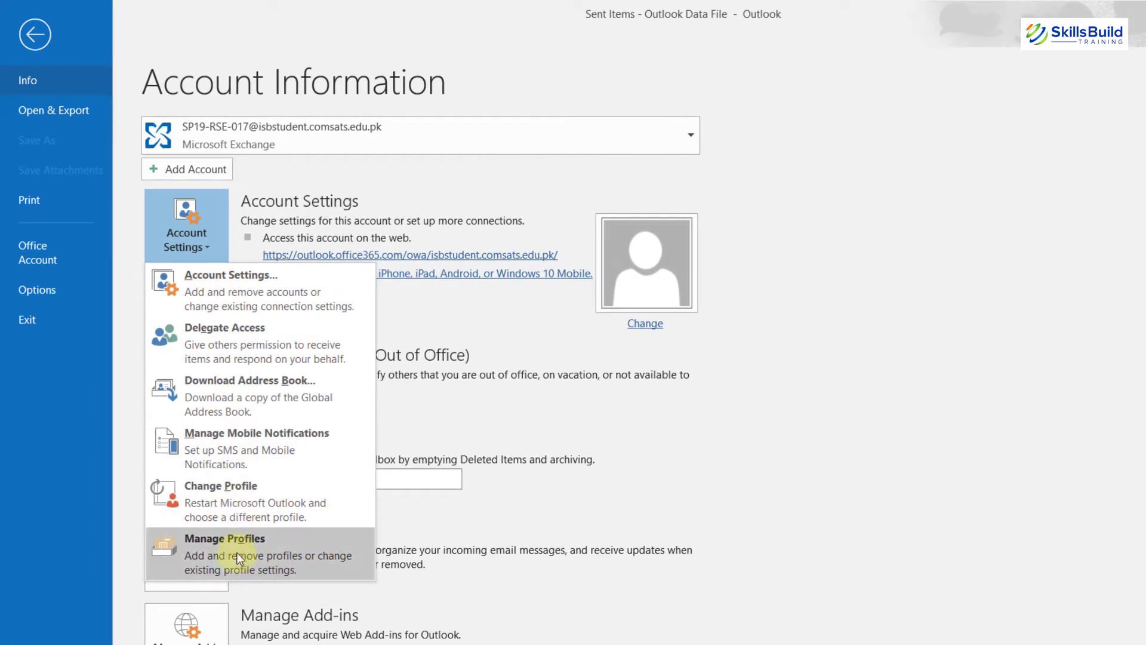
left_click(238, 553)
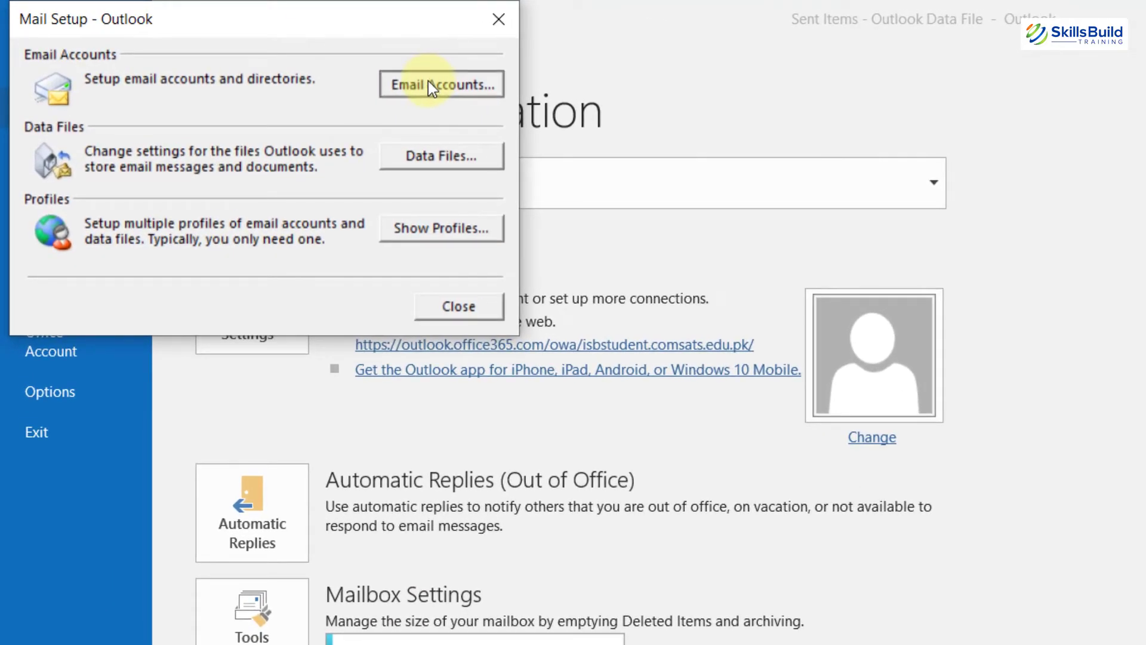
left_click(429, 82)
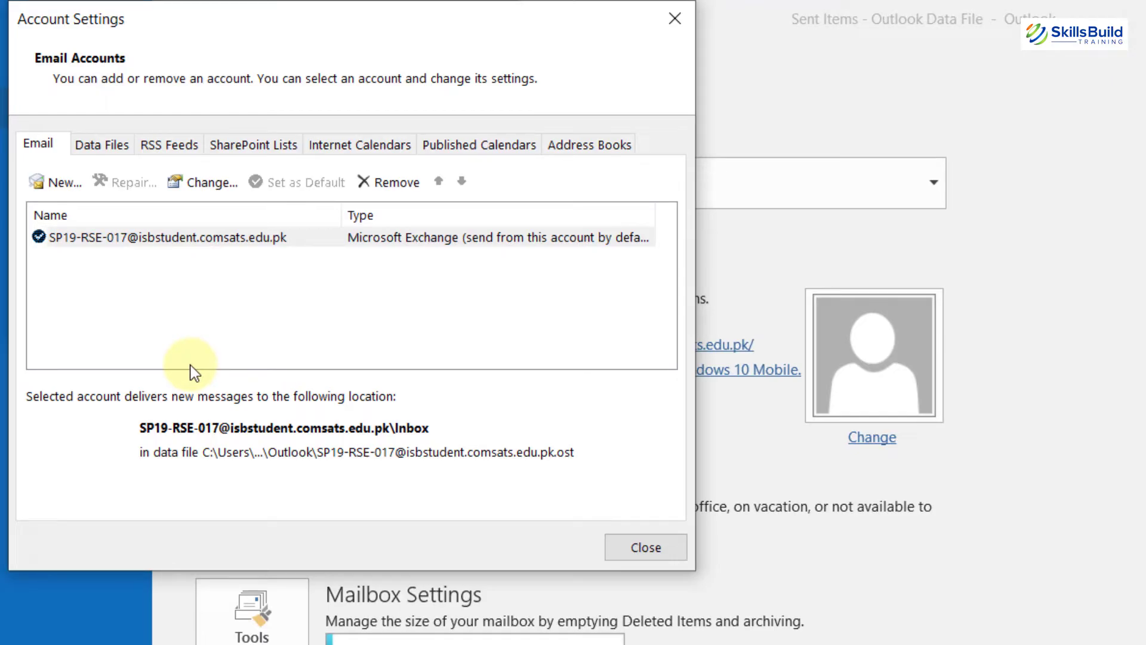
left_click(202, 237)
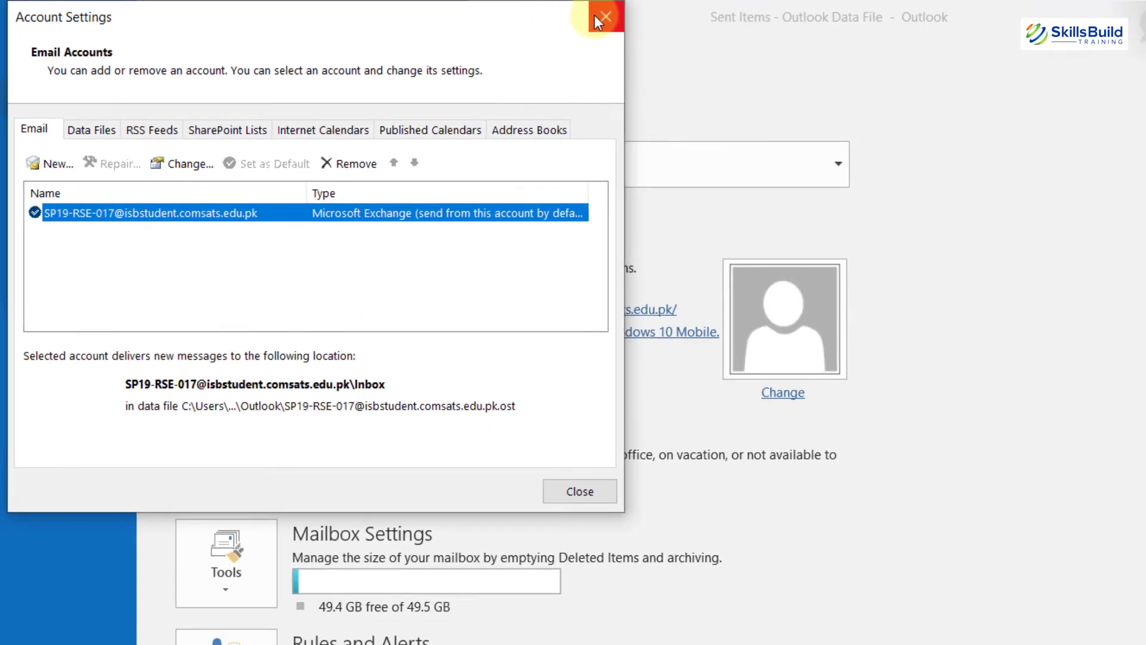
left_click(675, 18)
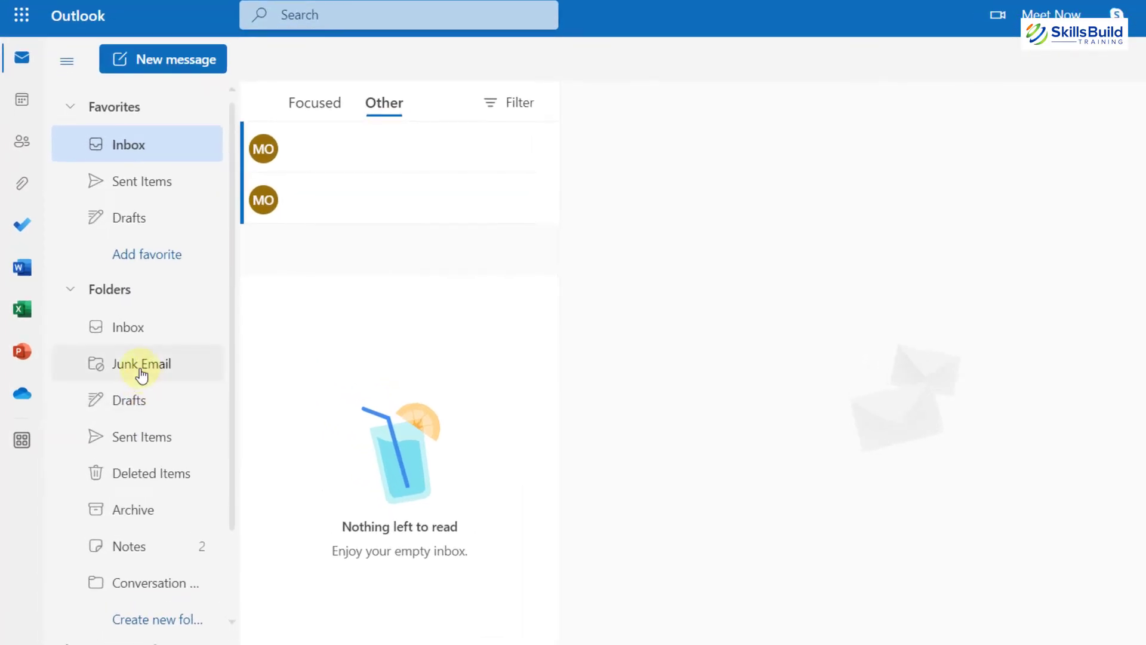
Step: View the folder options of Junk Email in Outlook on the web and of Urget_University in desktop Outlook
right_click(142, 375)
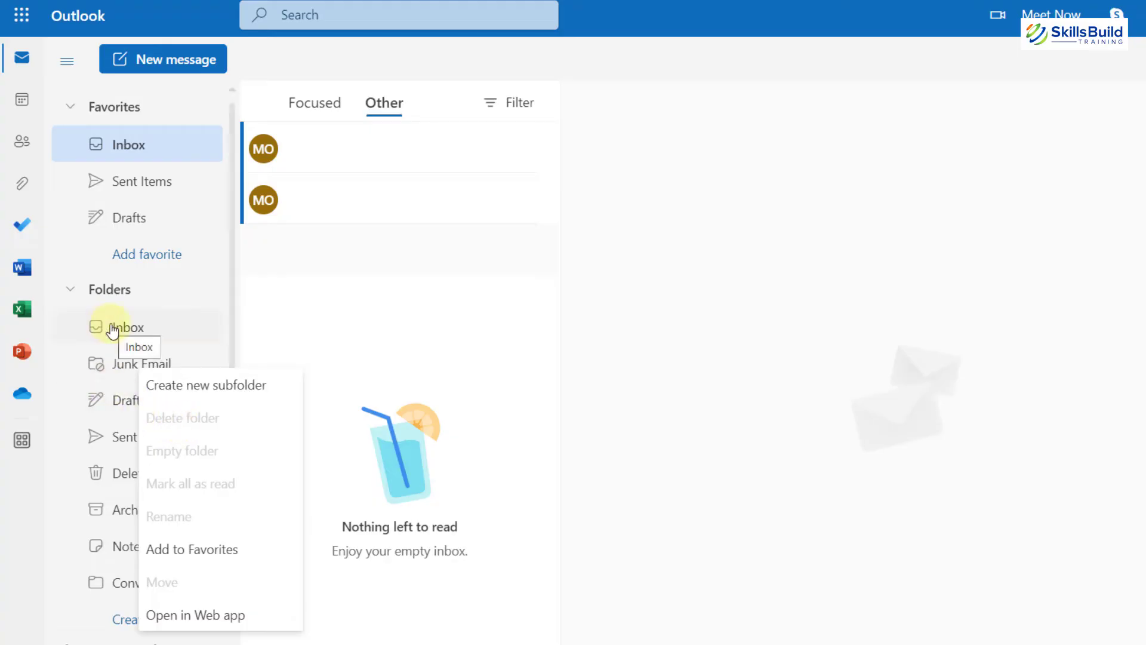
left_click(834, 351)
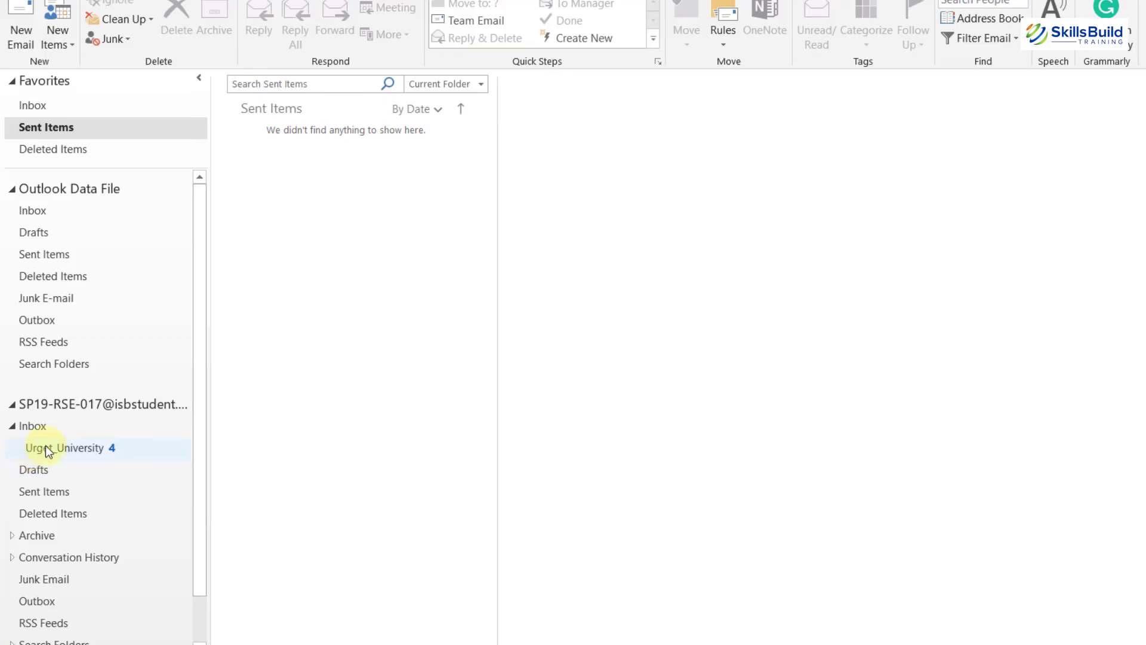
right_click(47, 448)
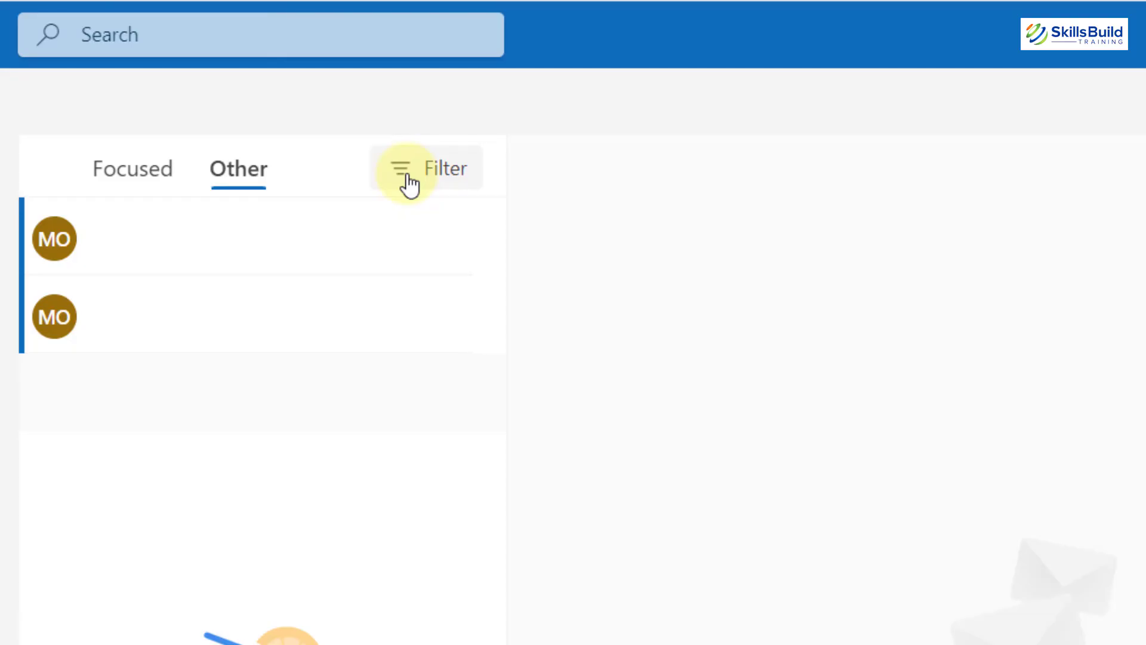
Step: Show the filter and sort options for the Other inbox in Outlook on the web
left_click(410, 186)
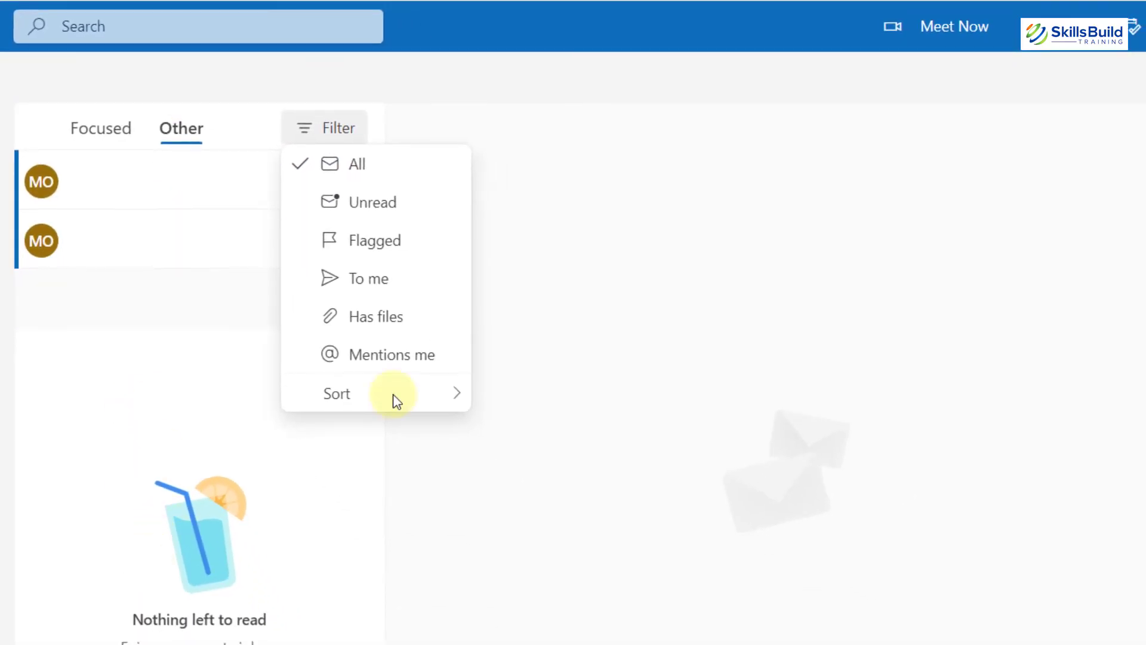
mouse_move(376, 396)
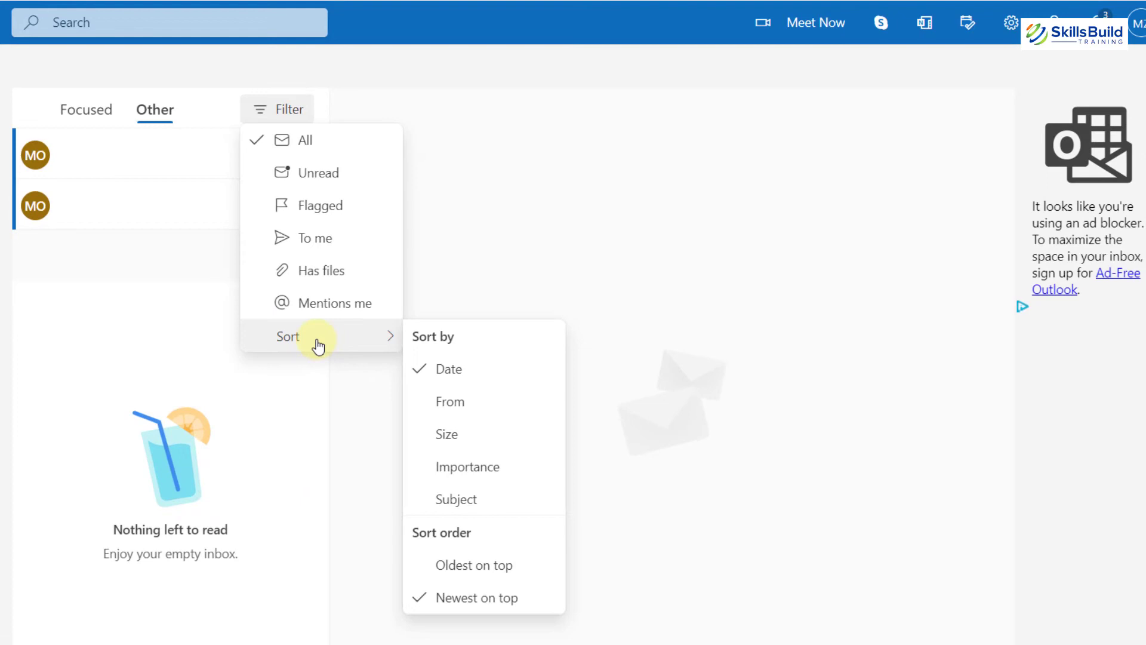
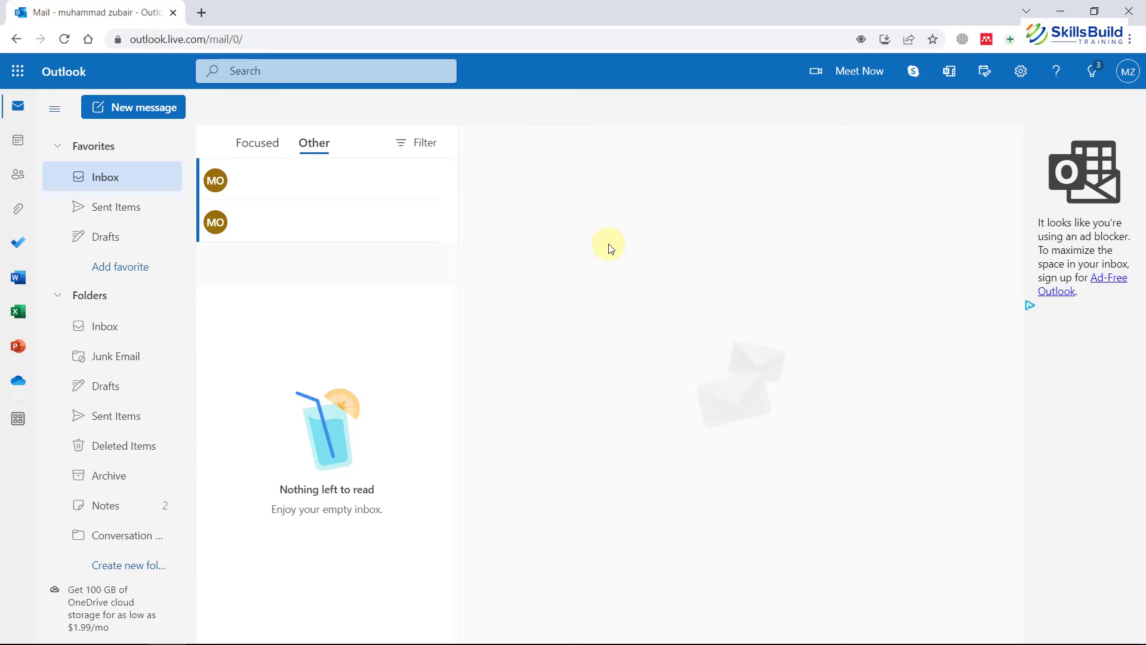
Step: Search Windows for "serv" and open the Services app
key("super")
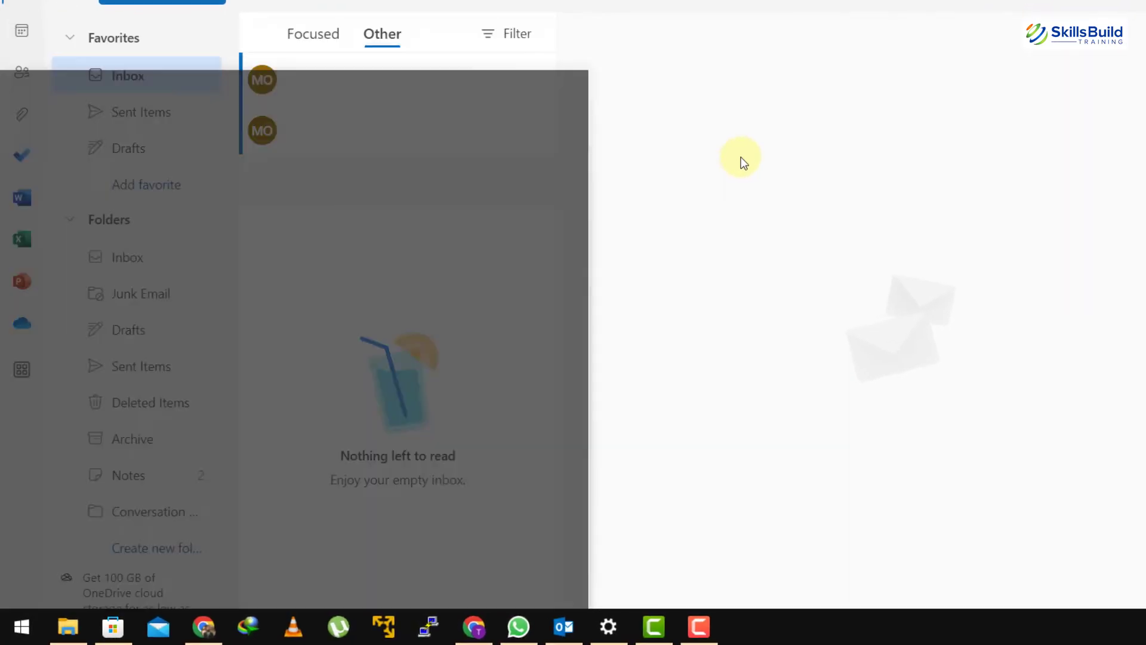
type("serv")
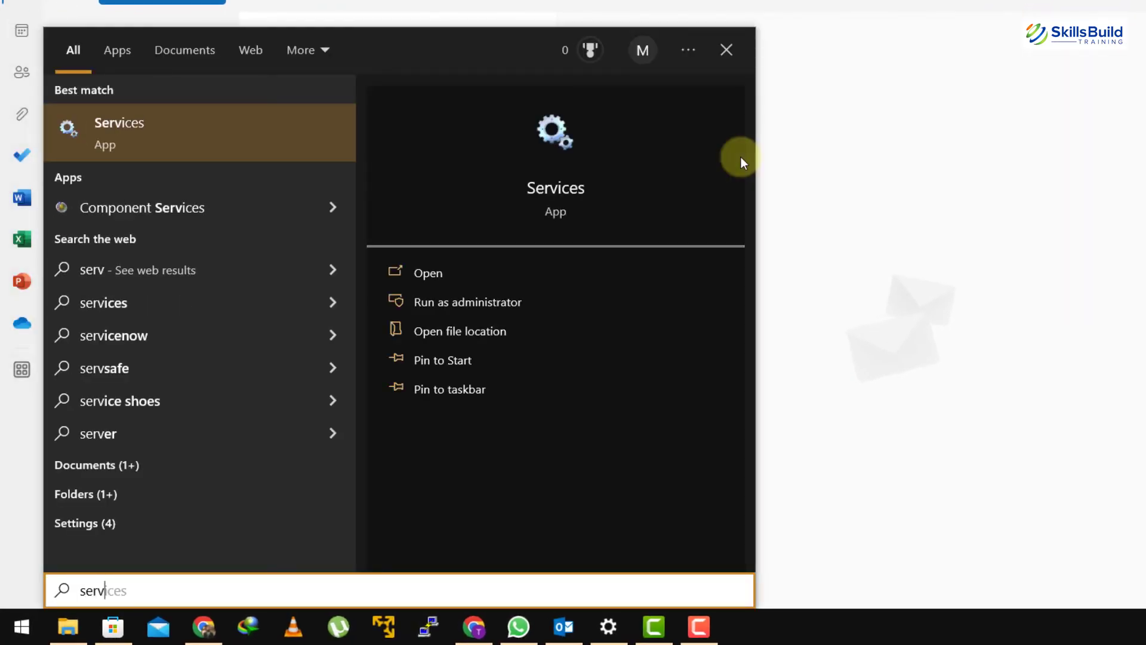
key("Return")
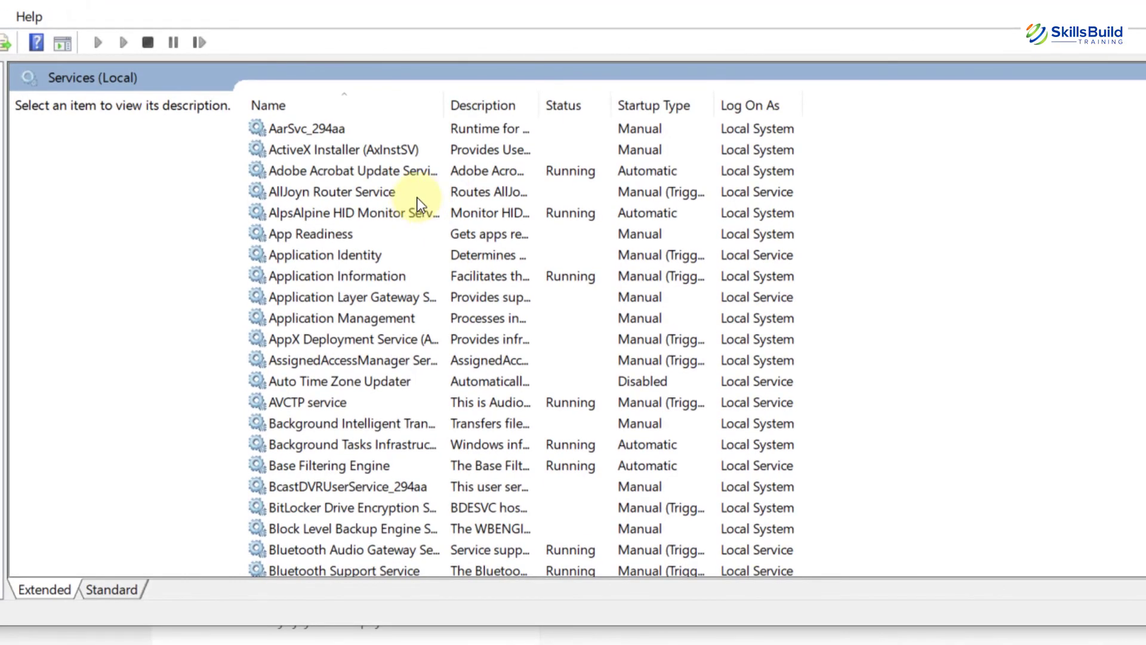
Step: Jump to Geolocation Service in the services list and widen the Name column to show the full Google service names
left_click(417, 197)
type("geo")
scroll(417, 198, "down", 1)
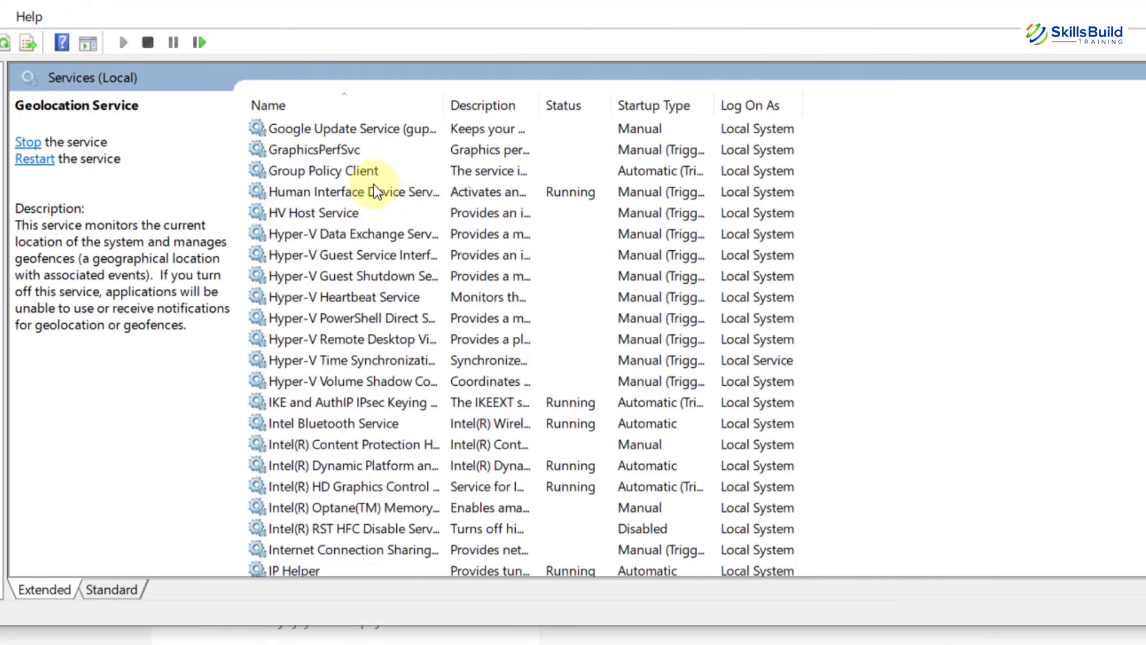
scroll(374, 184, "up", 1)
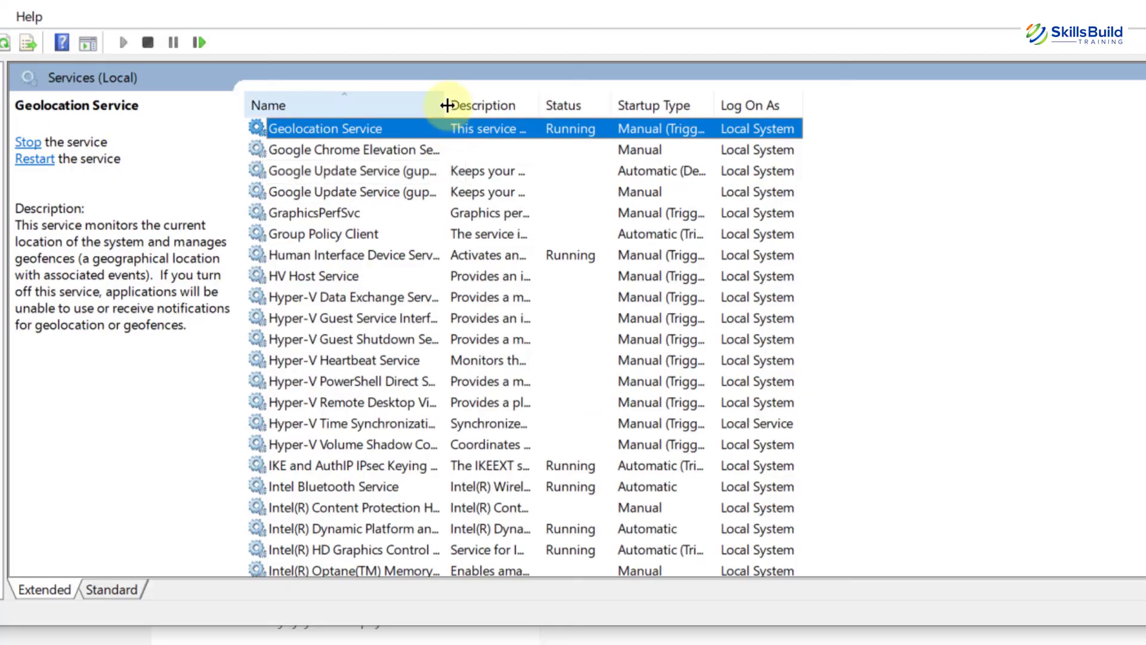
left_click_drag(445, 105, 653, 107)
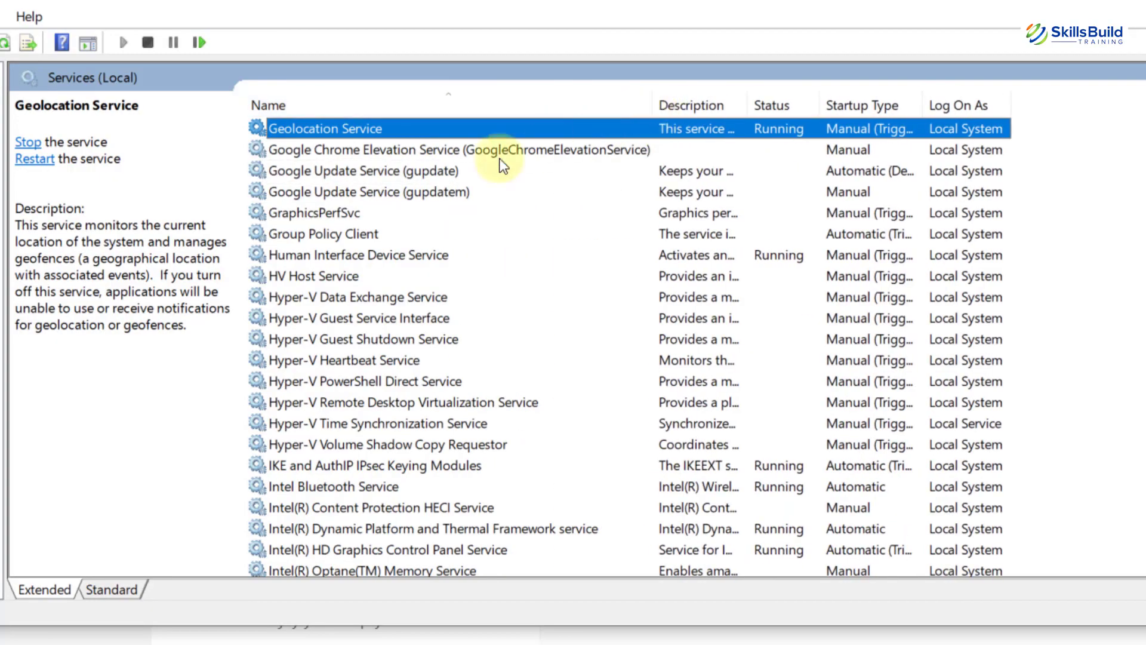
Step: Set the startup type of Google Update Service (gupdate) to Disabled and apply it
right_click(368, 175)
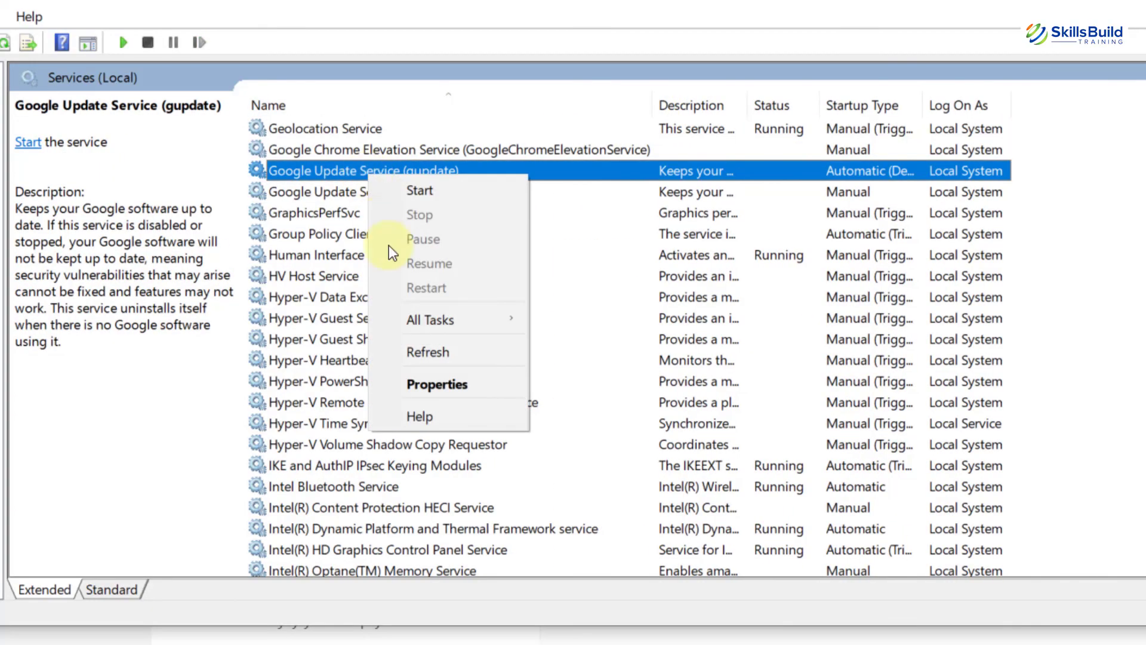
left_click(451, 380)
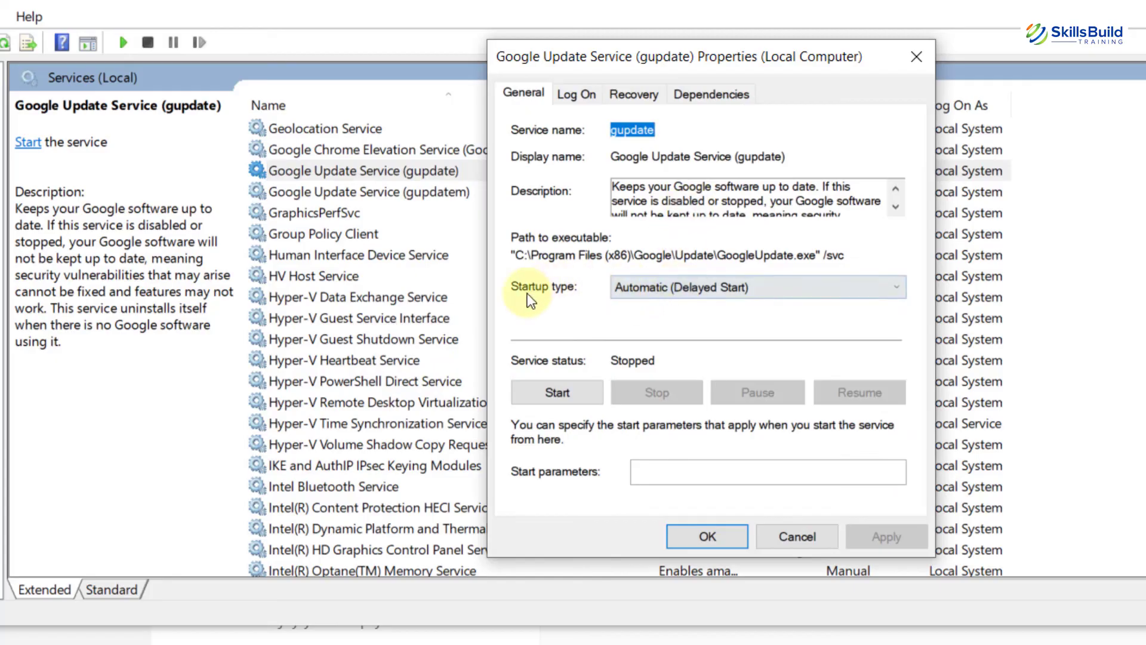
left_click(675, 285)
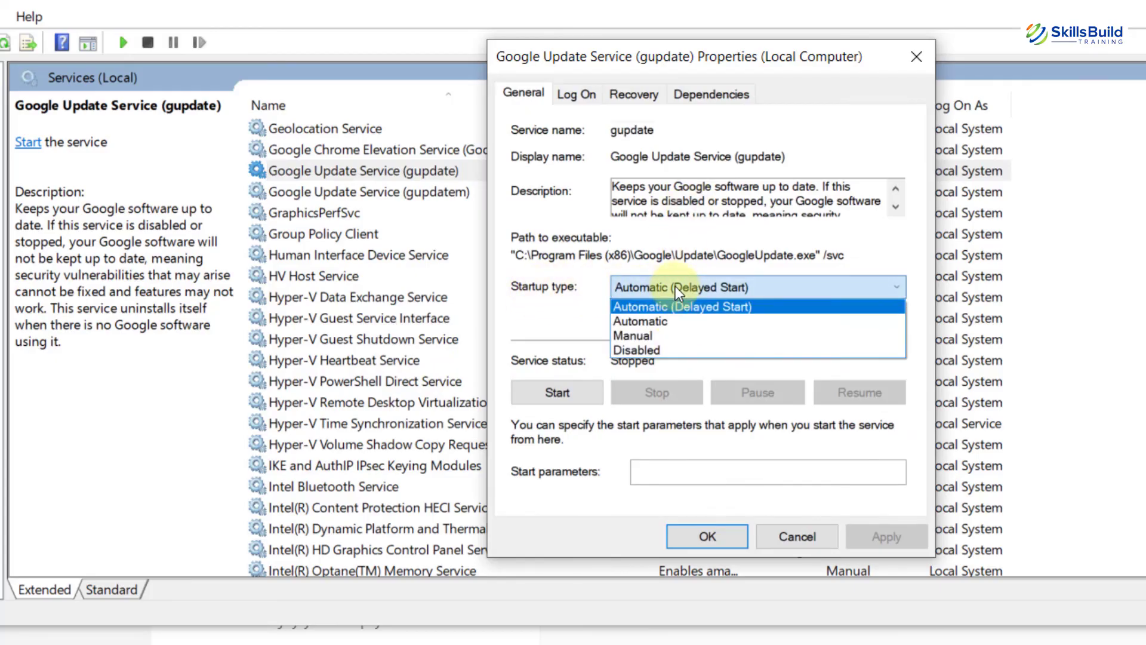
left_click(641, 351)
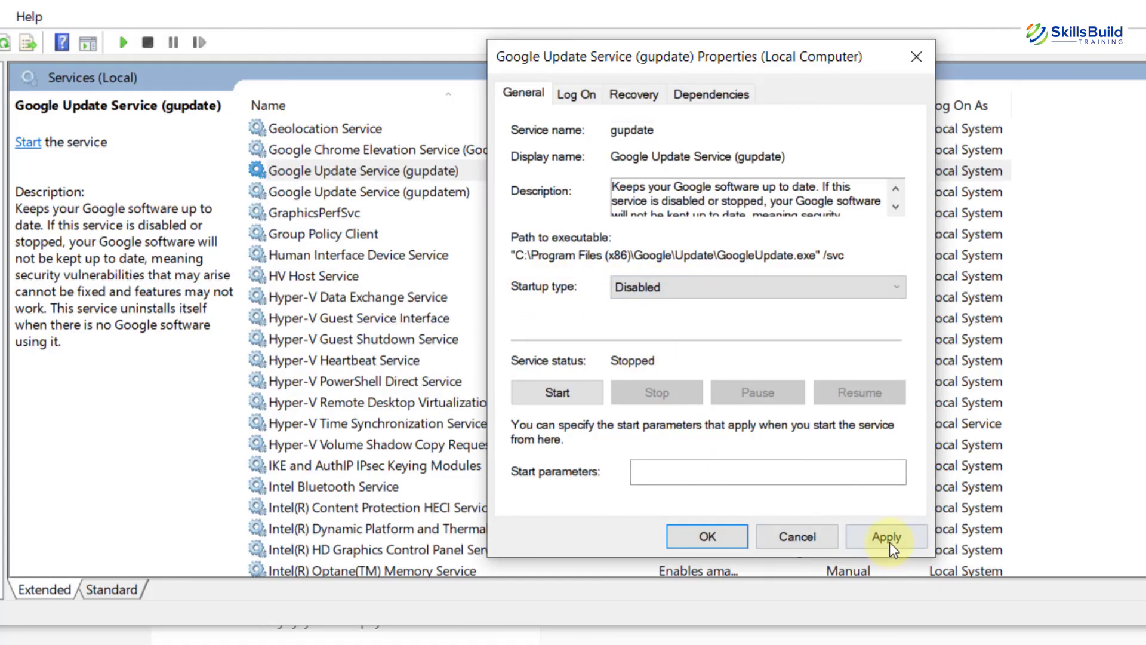
left_click(889, 539)
left_click(672, 539)
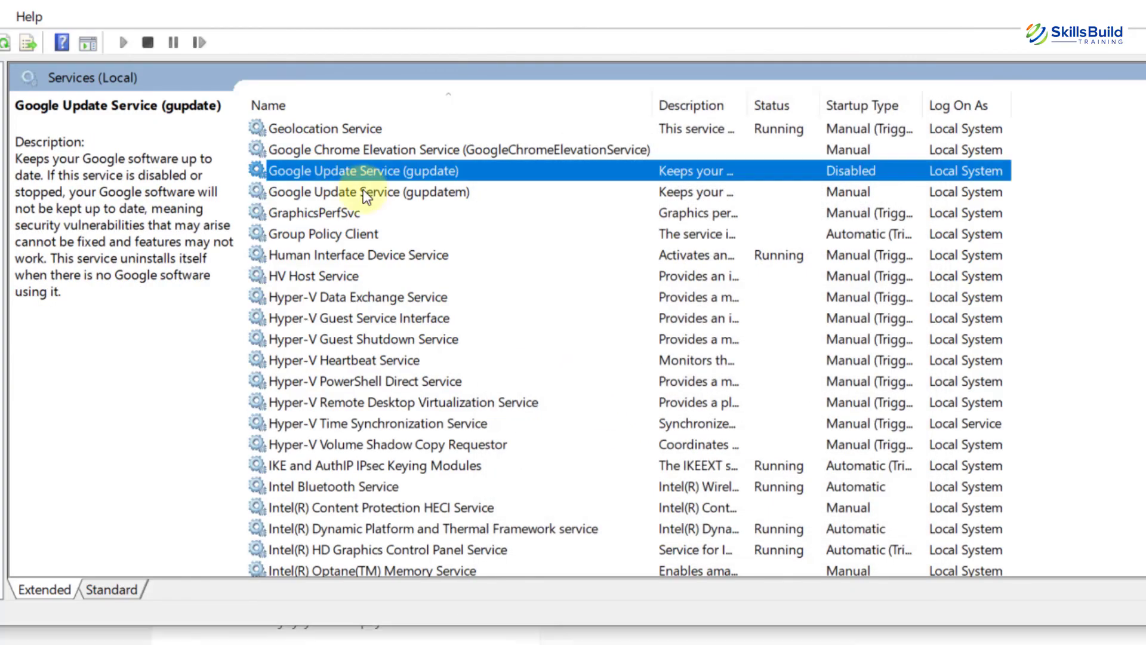
Step: Set the startup type of Google Update Service (gupdatem) to Disabled and apply it
left_click(381, 190)
right_click(370, 189)
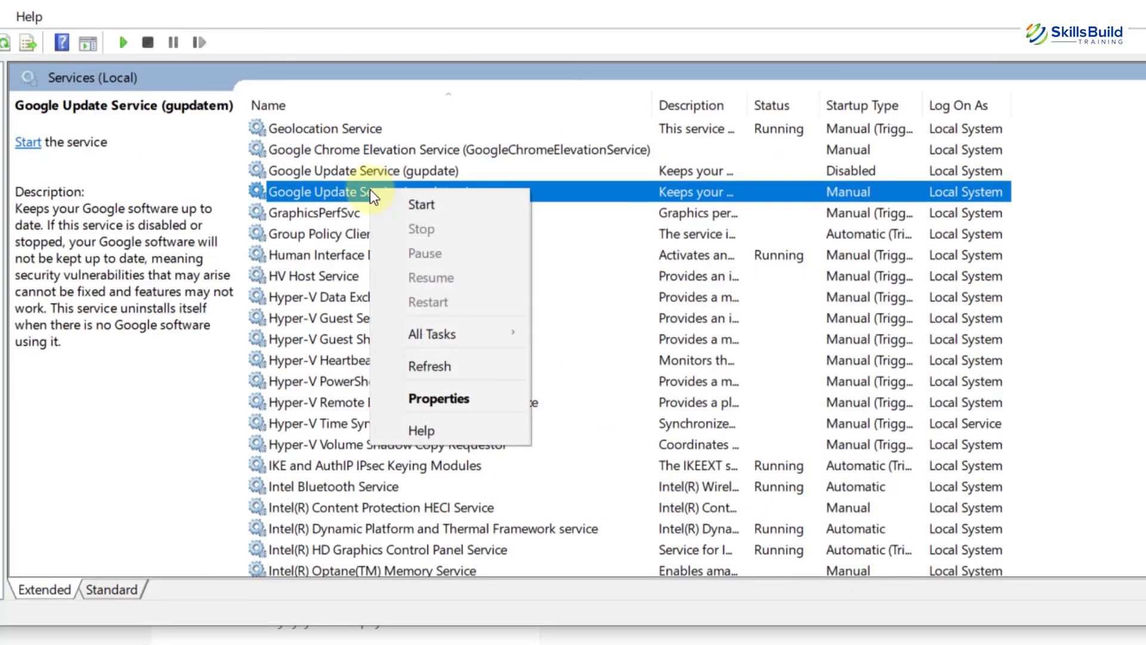
left_click(450, 398)
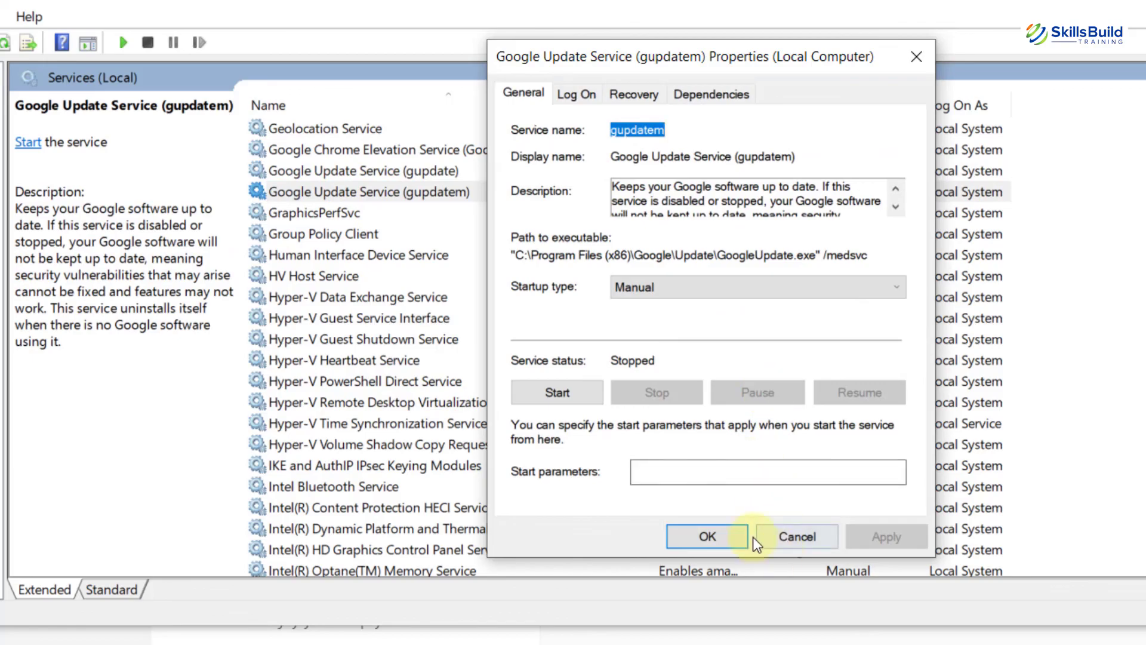
left_click(645, 293)
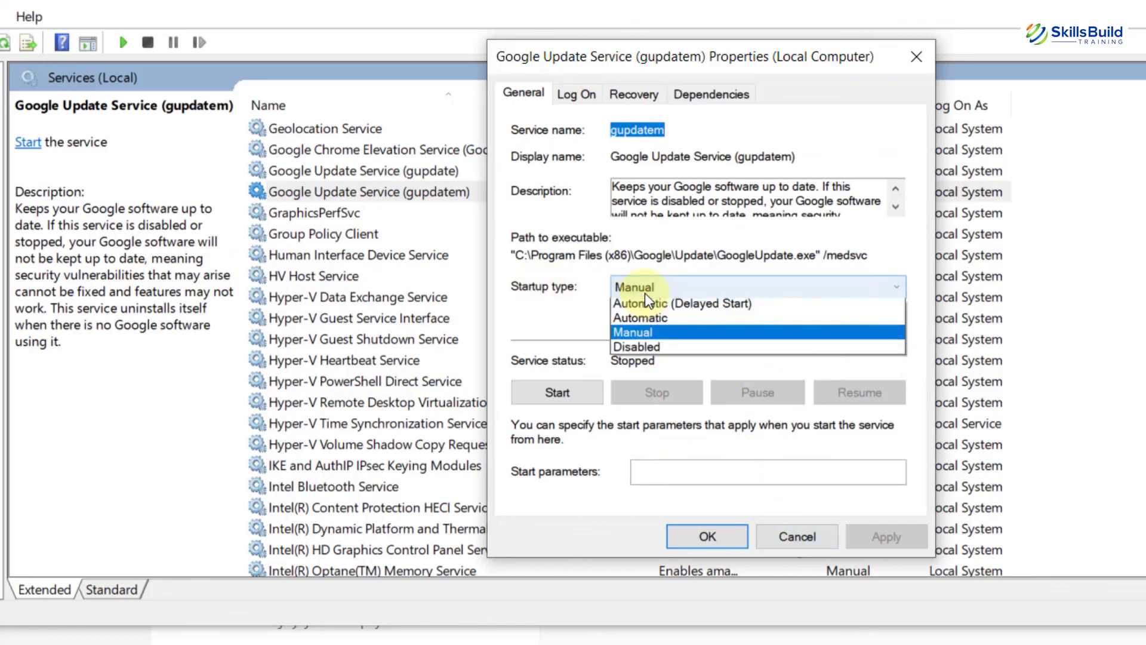
left_click(633, 349)
left_click(863, 536)
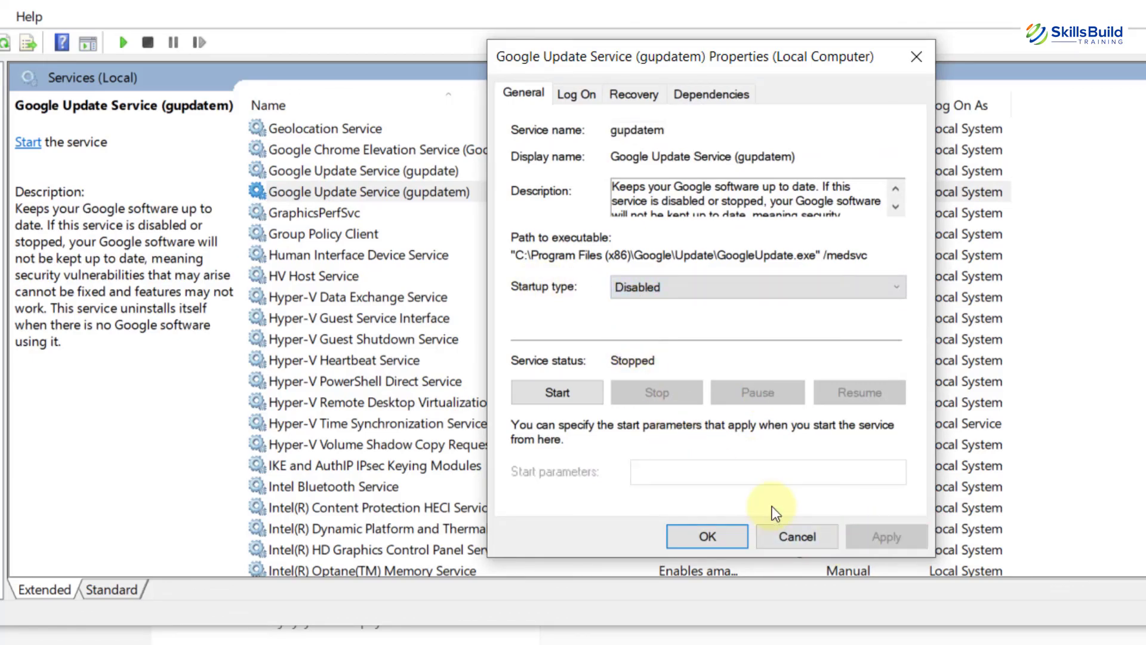
left_click(707, 536)
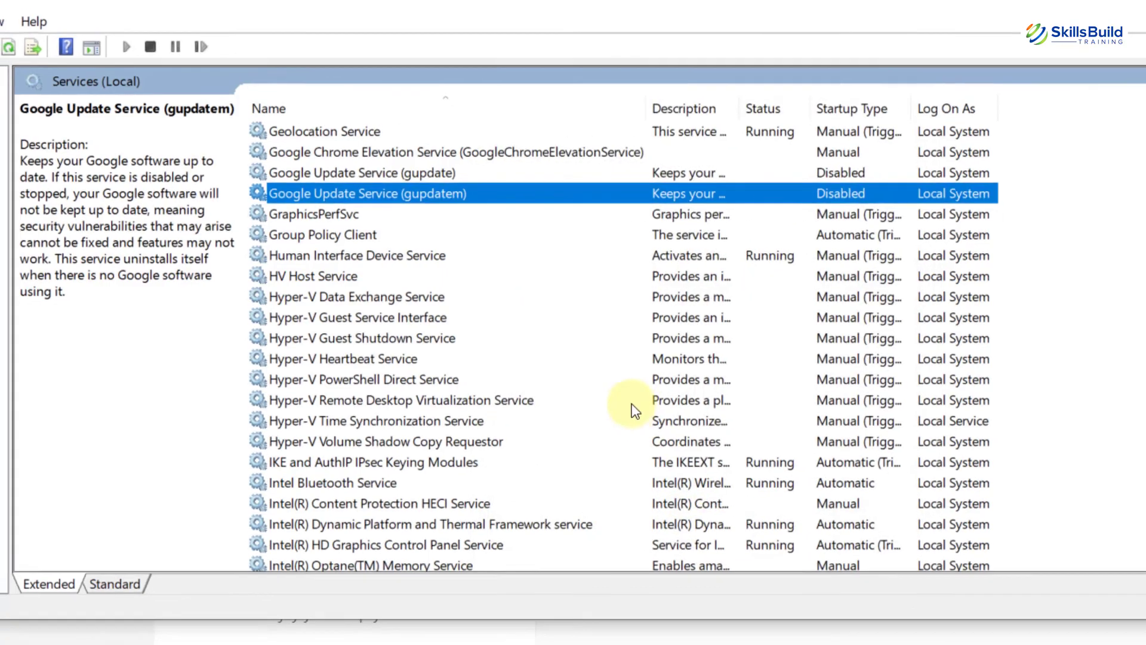